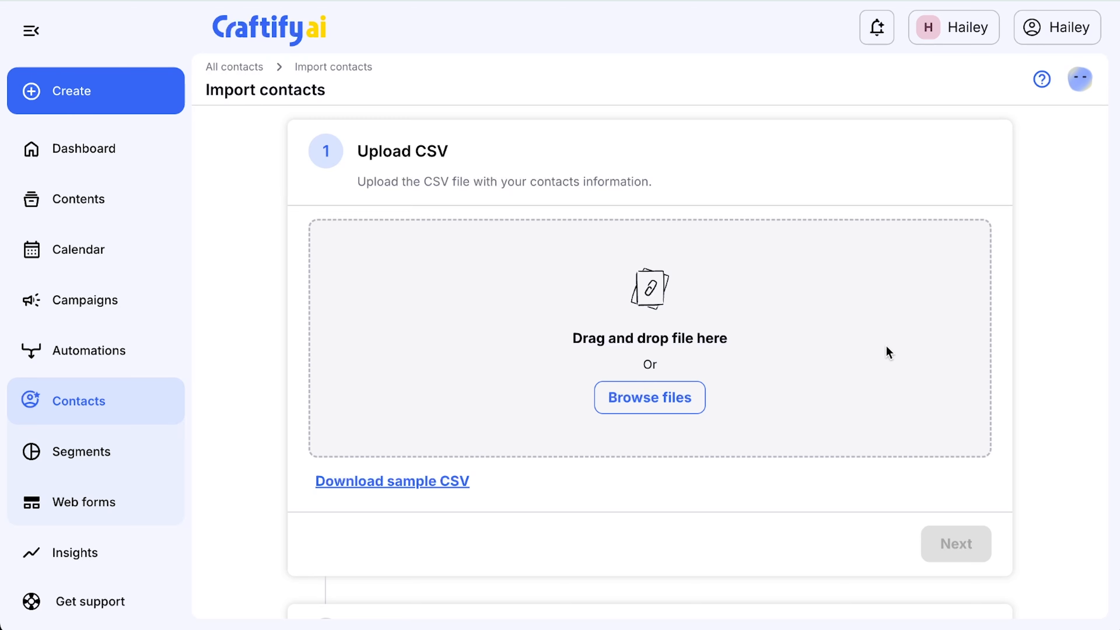
Step: Upload 1sample-contacts-import-1000-fixed.csv as the contacts file and proceed to field mapping
{"action": "left_click_drag", "start_coordinate": [888, 352], "coordinate": [678, 341]}
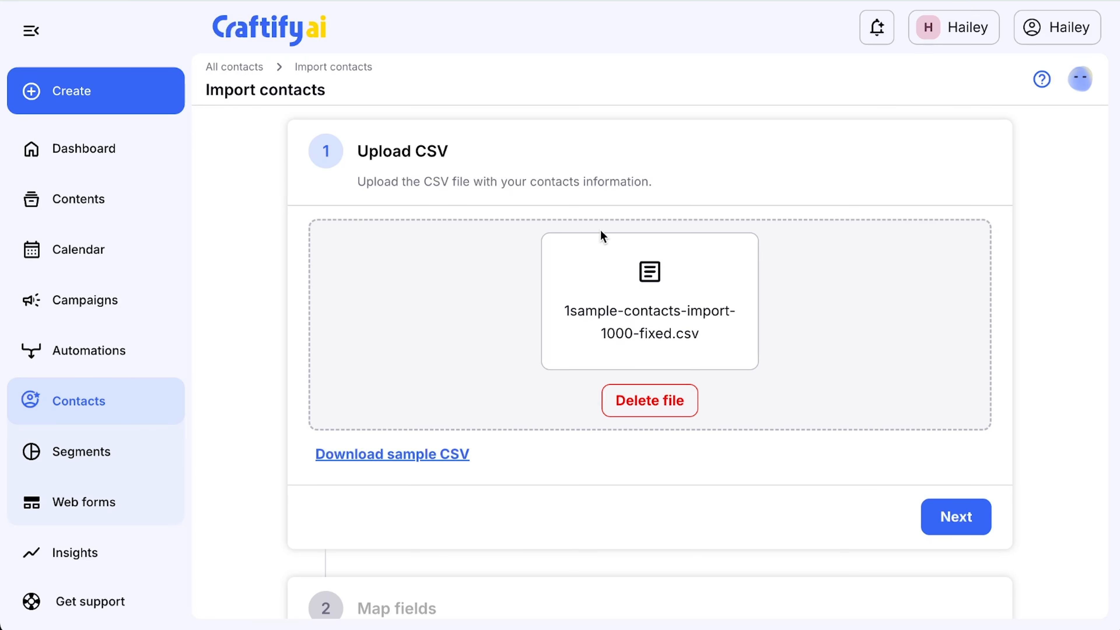
{"action": "left_click", "coordinate": [971, 526]}
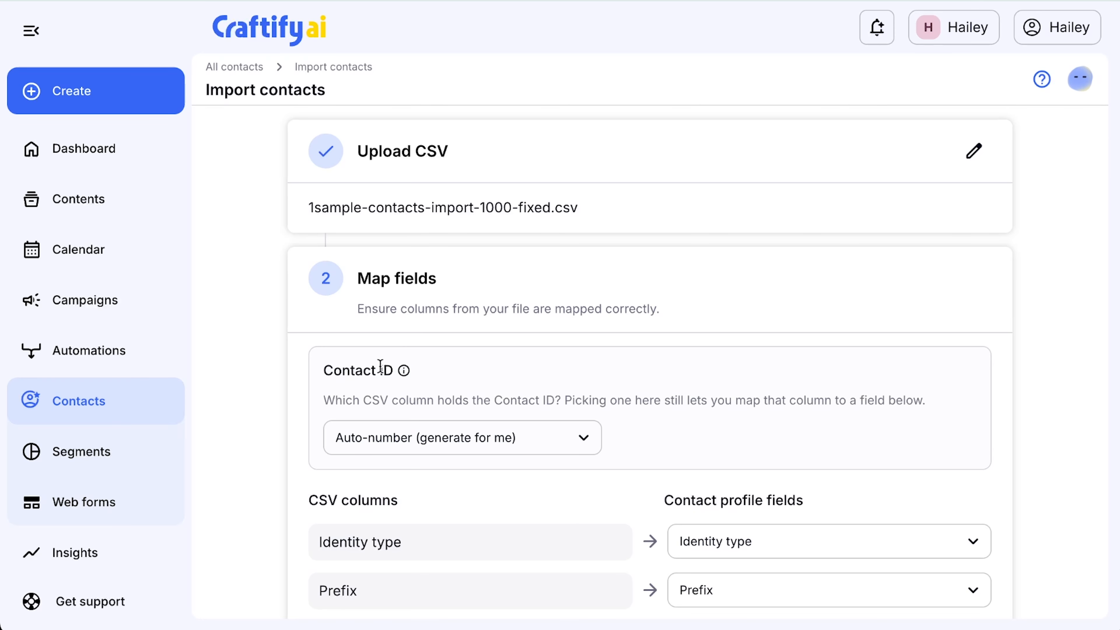
Step: Examine which CSV columns can serve as the Contact ID, leaving the choice at Auto-number (generate for me)
{"action": "left_click", "coordinate": [582, 450]}
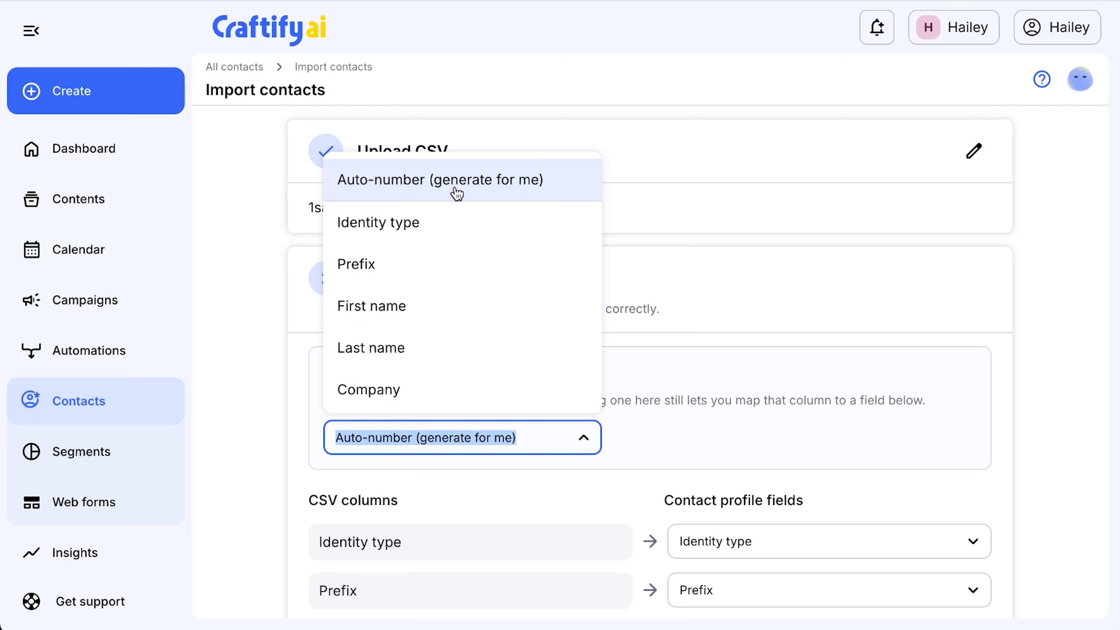
{"action": "scroll", "coordinate": [458, 253], "scroll_direction": "down", "scroll_amount": 4}
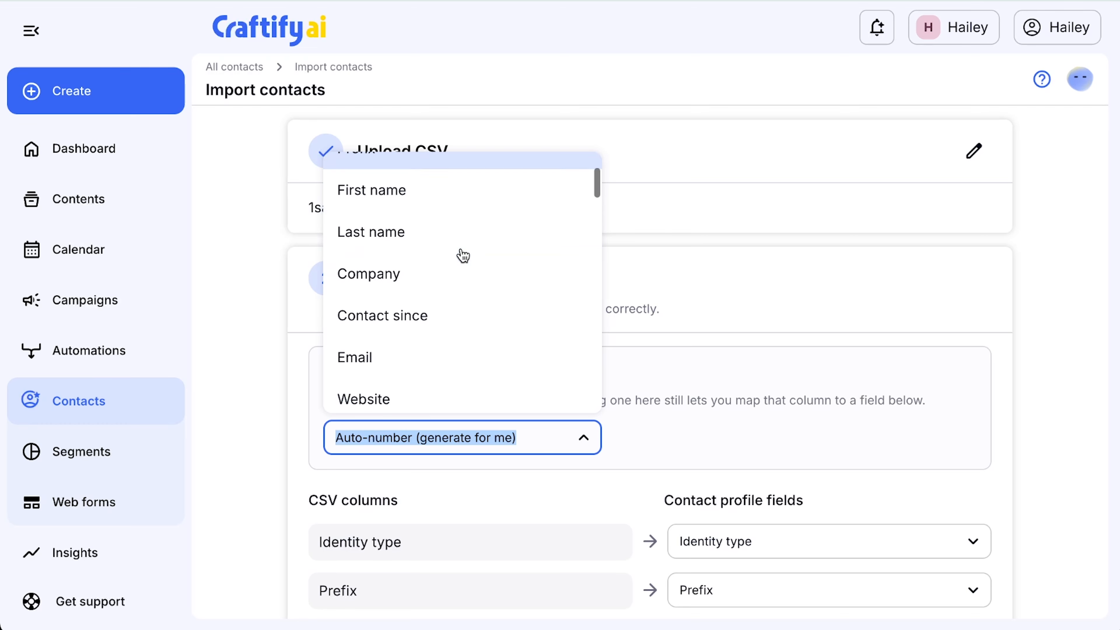
{"action": "scroll", "coordinate": [463, 255], "scroll_direction": "down", "scroll_amount": 10}
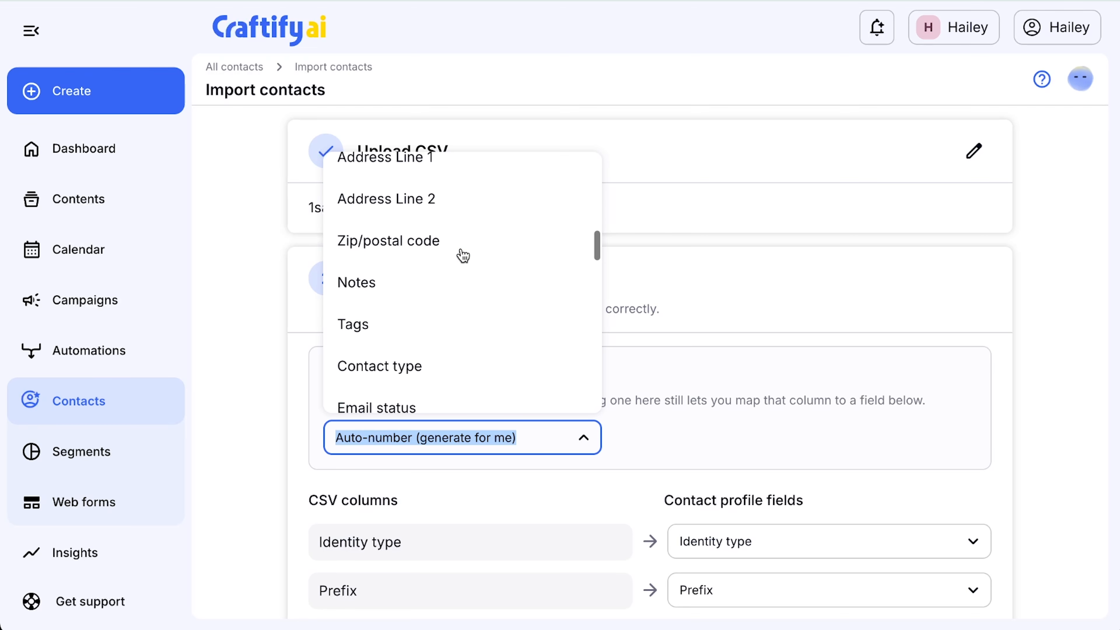
{"action": "scroll", "coordinate": [461, 255], "scroll_direction": "down", "scroll_amount": 3}
{"action": "scroll", "coordinate": [461, 255], "scroll_direction": "up", "scroll_amount": 15}
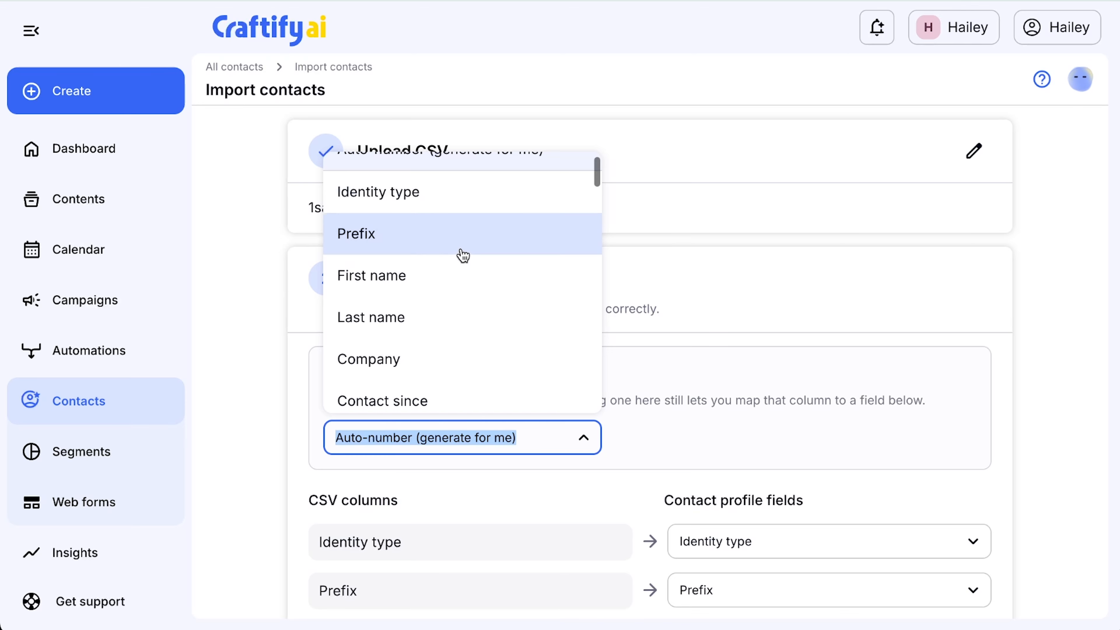
{"action": "left_click", "coordinate": [701, 431]}
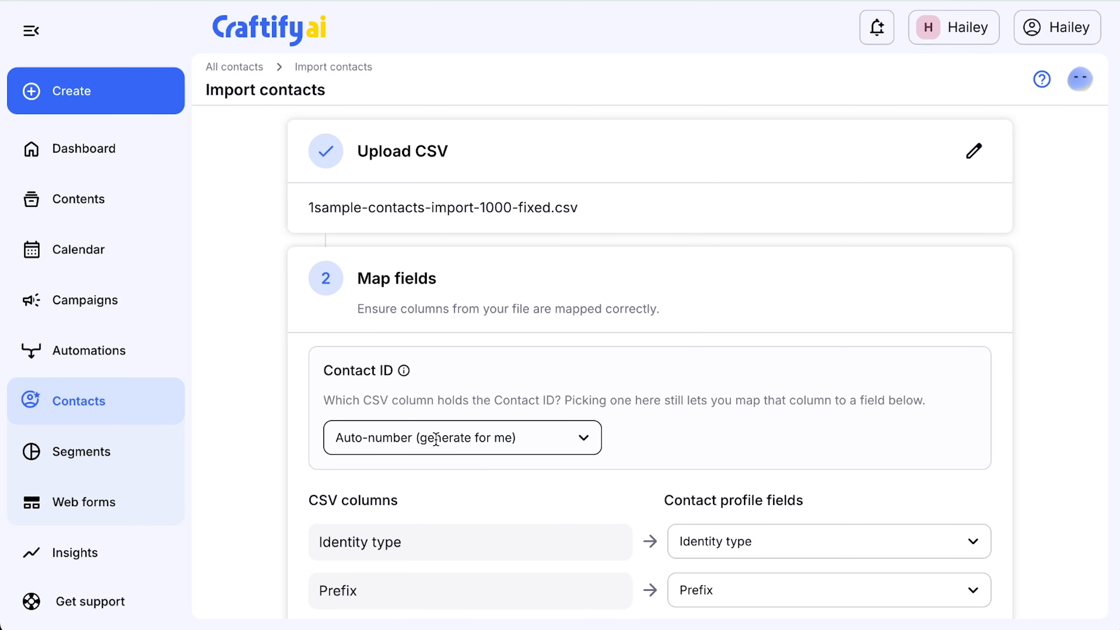
Step: Review the column mappings and start a new custom field for the unmapped <business category> column
{"action": "scroll", "coordinate": [504, 538], "scroll_direction": "down", "scroll_amount": 5}
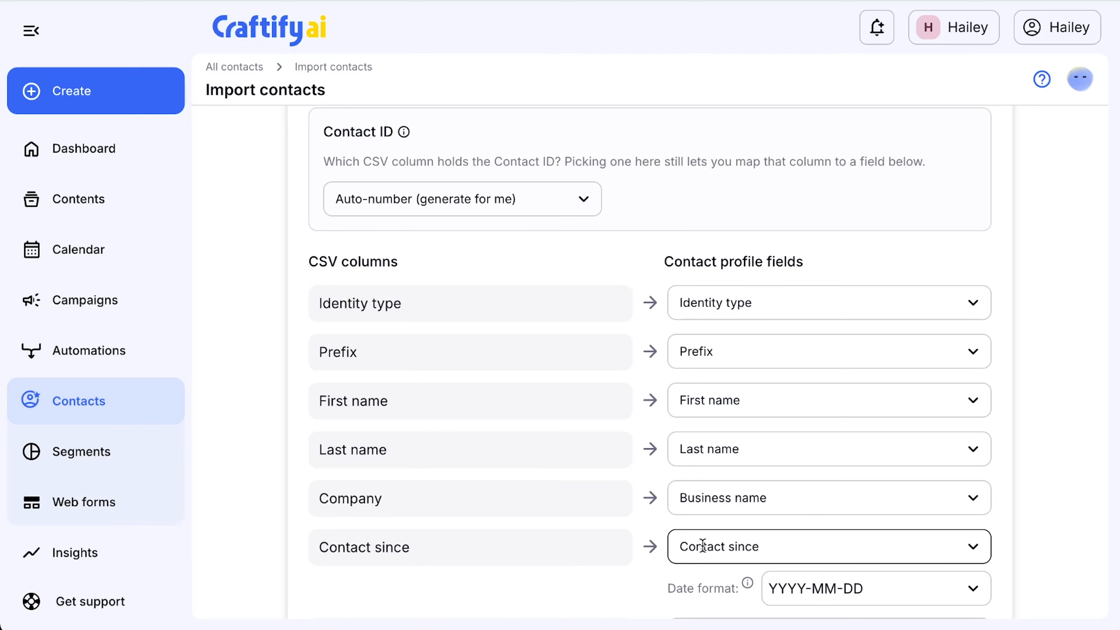
{"action": "scroll", "coordinate": [703, 546], "scroll_direction": "down", "scroll_amount": 6}
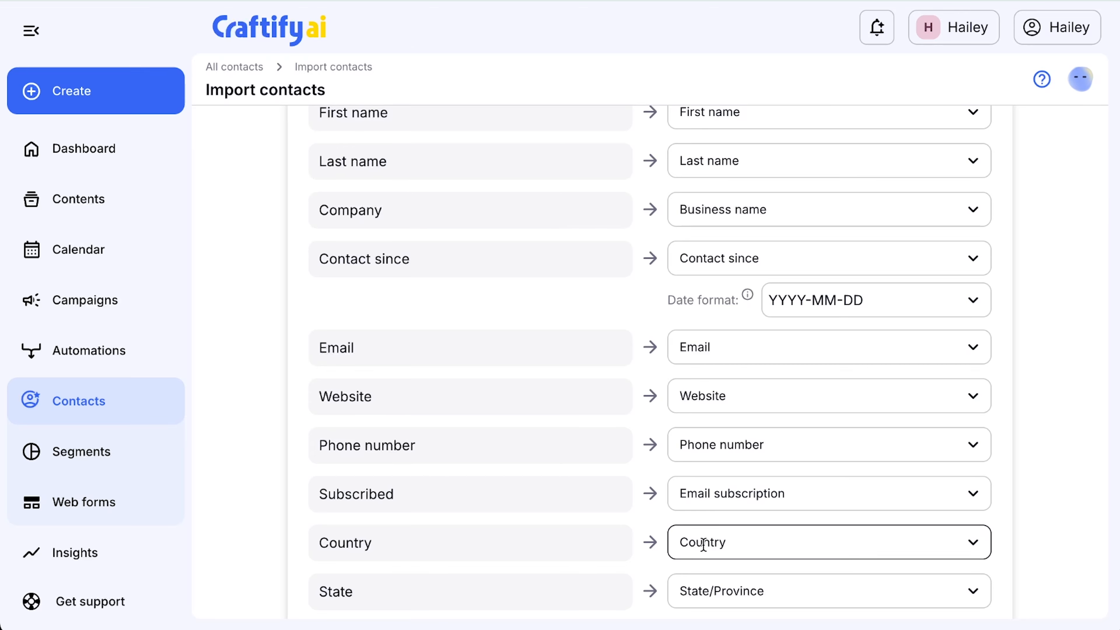
{"action": "scroll", "coordinate": [702, 545], "scroll_direction": "down", "scroll_amount": 8}
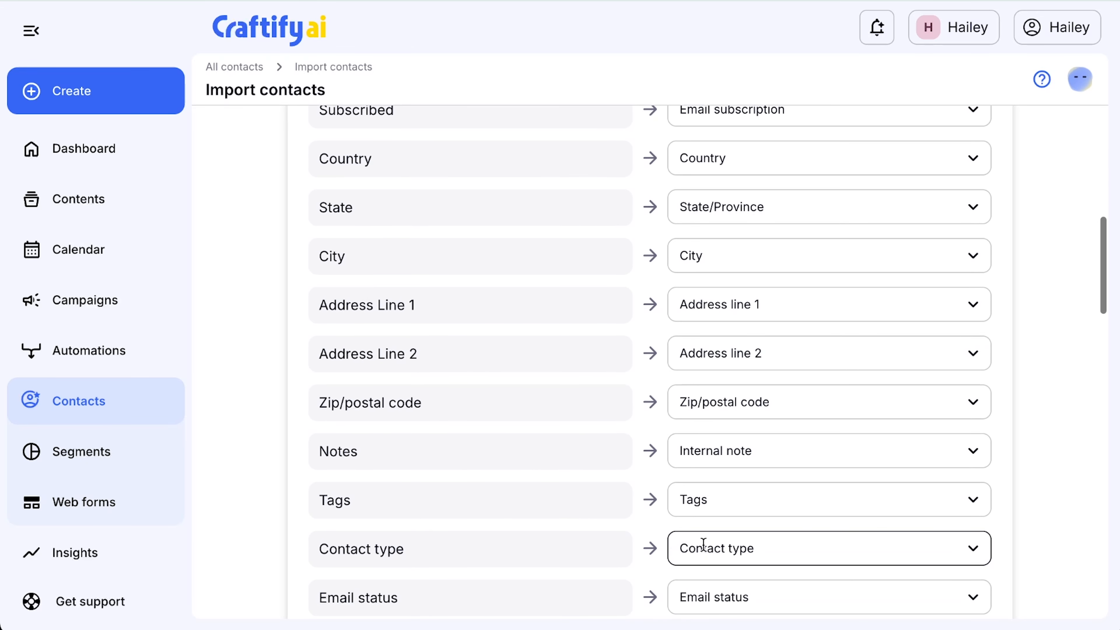
{"action": "scroll", "coordinate": [703, 545], "scroll_direction": "down", "scroll_amount": 3}
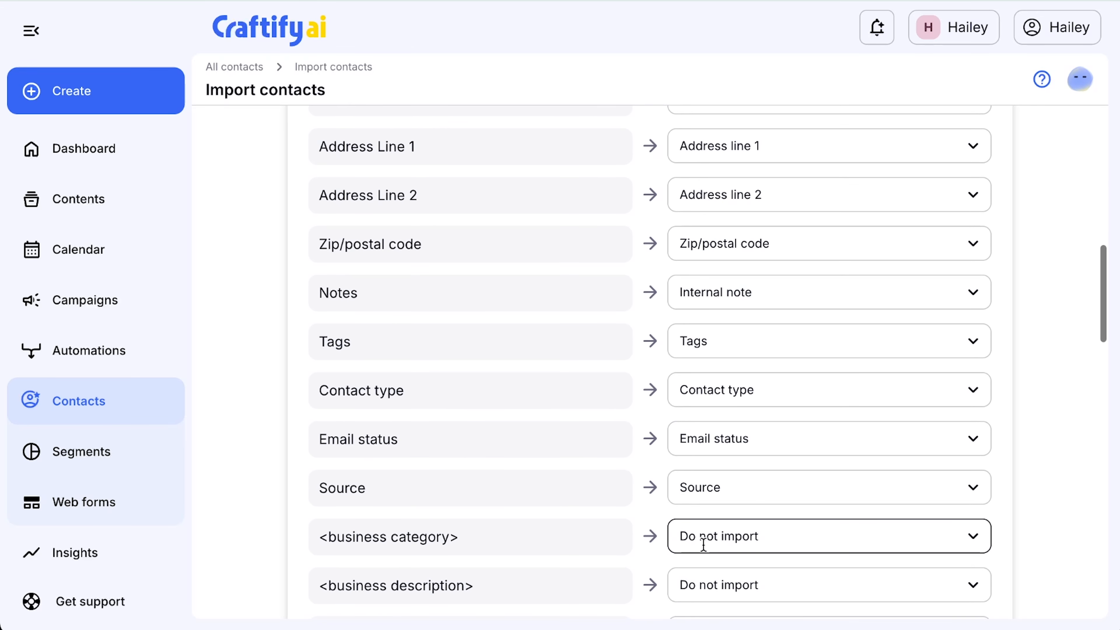
{"action": "scroll", "coordinate": [676, 491], "scroll_direction": "down", "scroll_amount": 2}
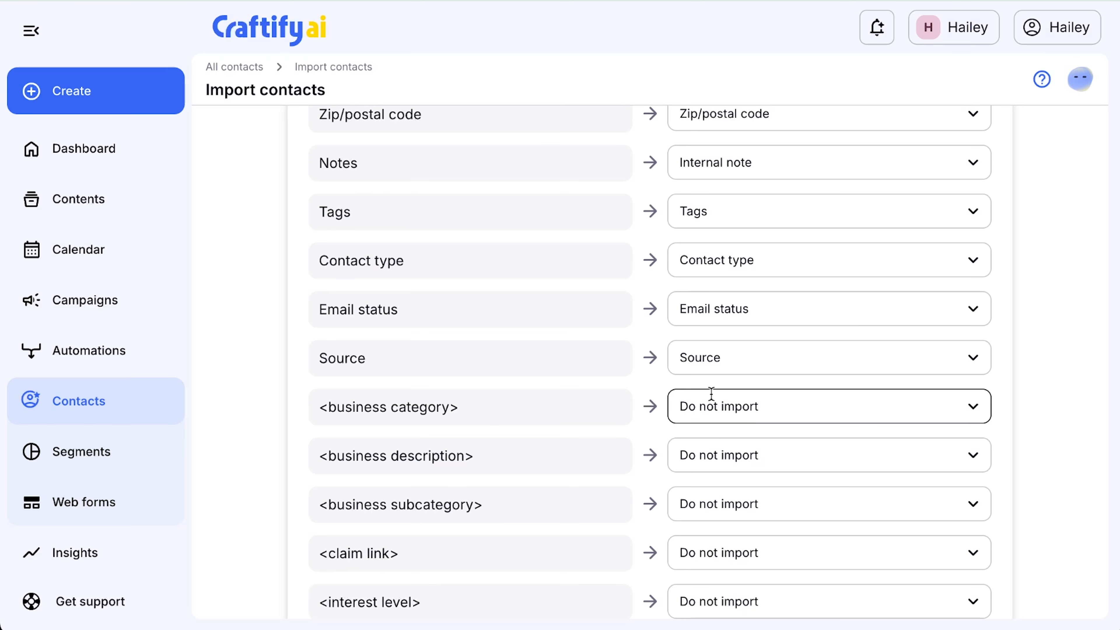
{"action": "left_click", "coordinate": [755, 406]}
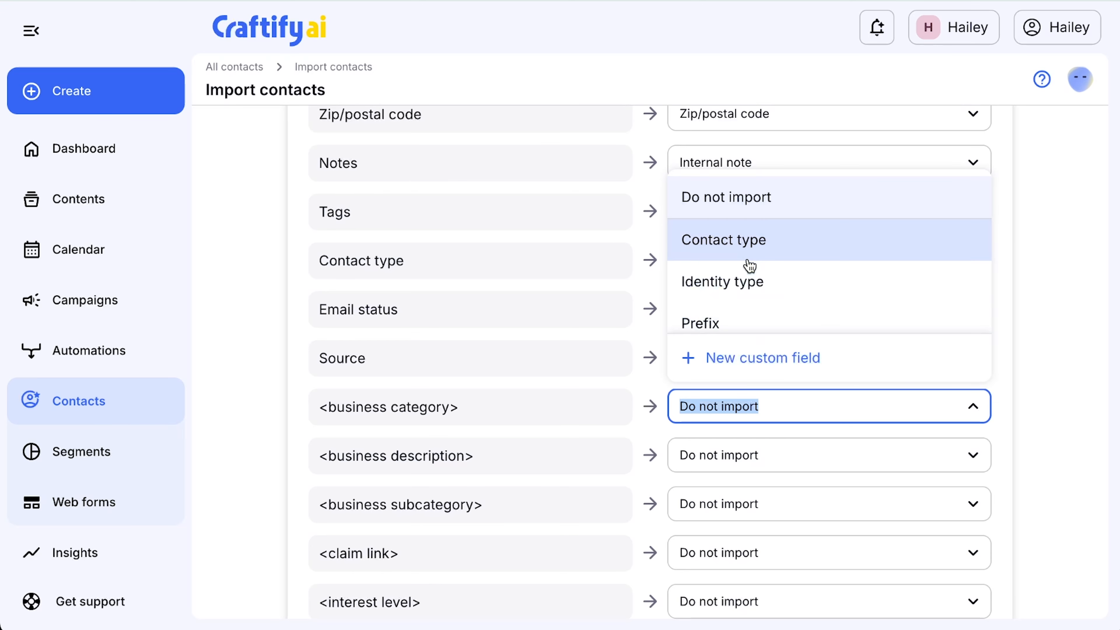
{"action": "scroll", "coordinate": [759, 250], "scroll_direction": "down", "scroll_amount": 4}
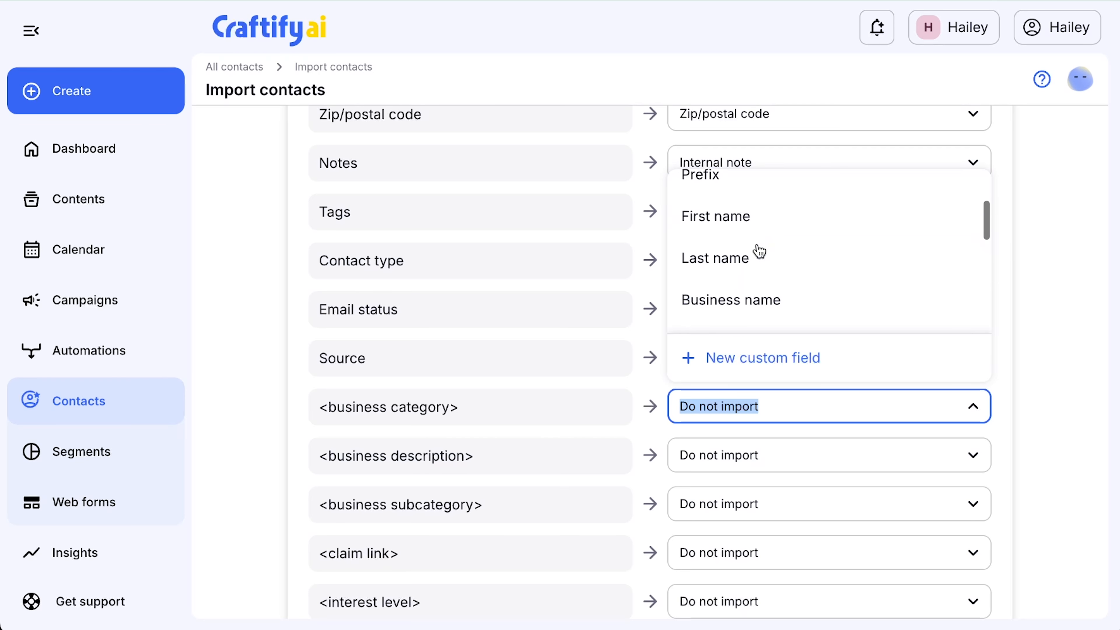
{"action": "scroll", "coordinate": [759, 250], "scroll_direction": "down", "scroll_amount": 6}
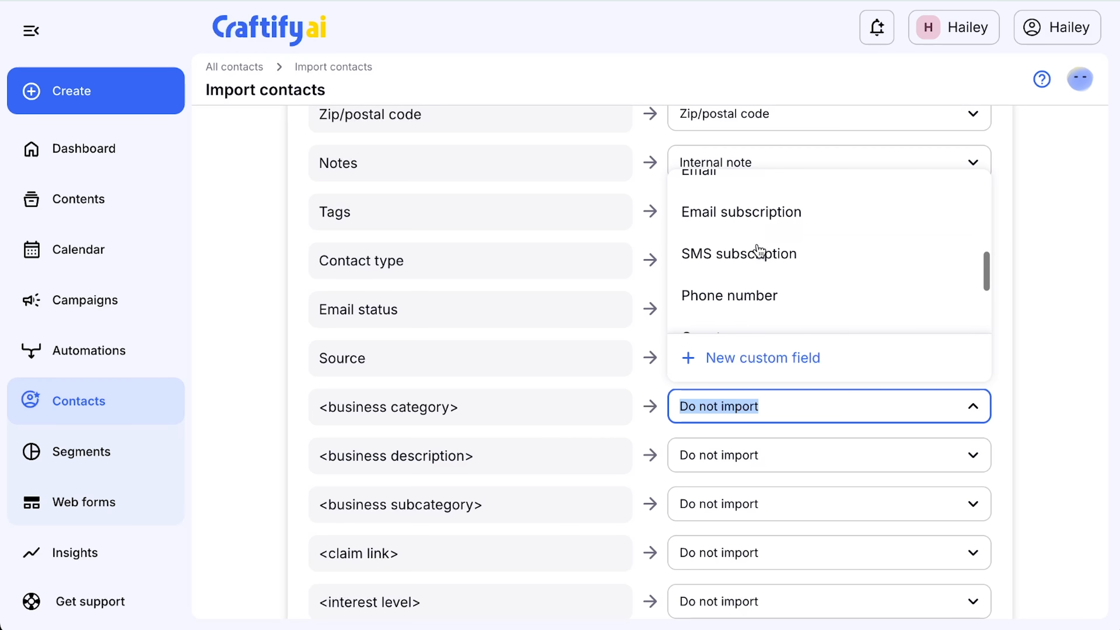
{"action": "scroll", "coordinate": [760, 252], "scroll_direction": "down", "scroll_amount": 6}
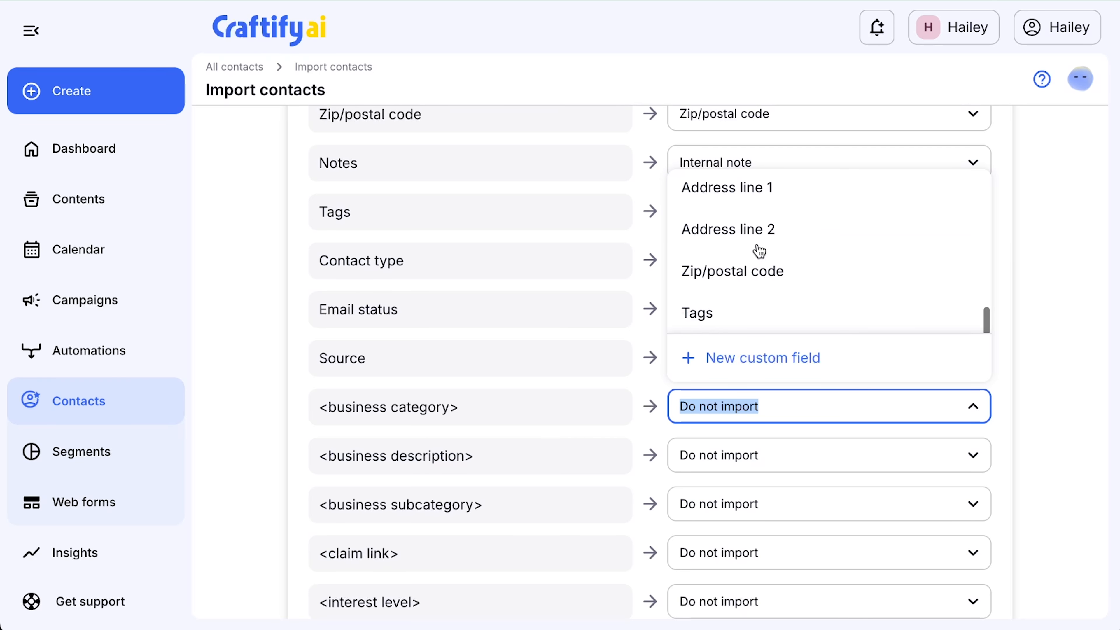
{"action": "scroll", "coordinate": [760, 251], "scroll_direction": "down", "scroll_amount": 3}
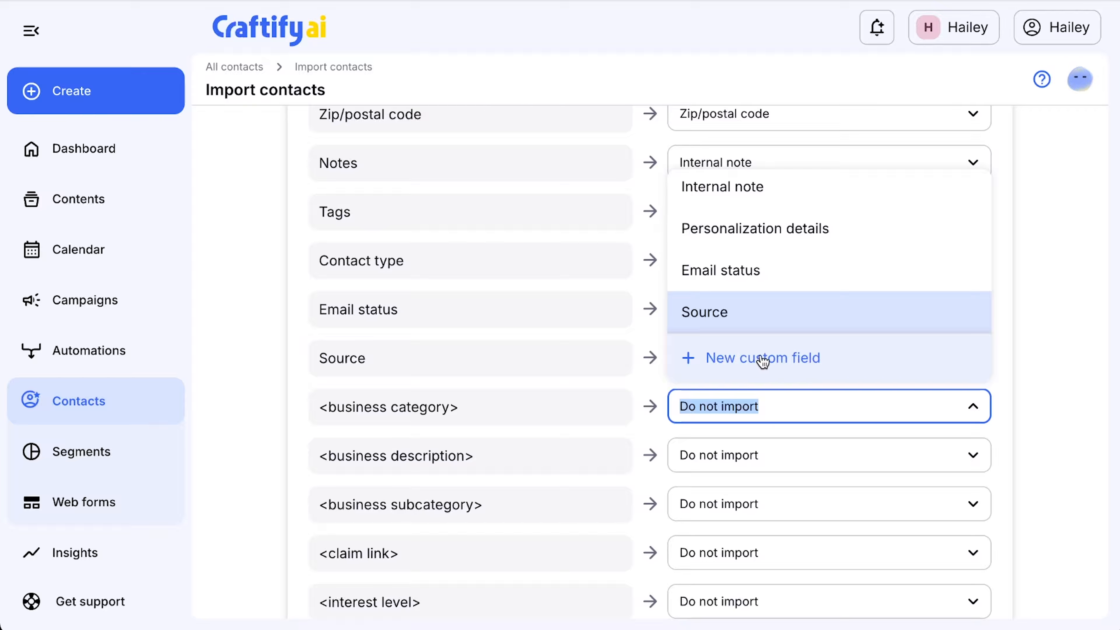
{"action": "left_click", "coordinate": [753, 363]}
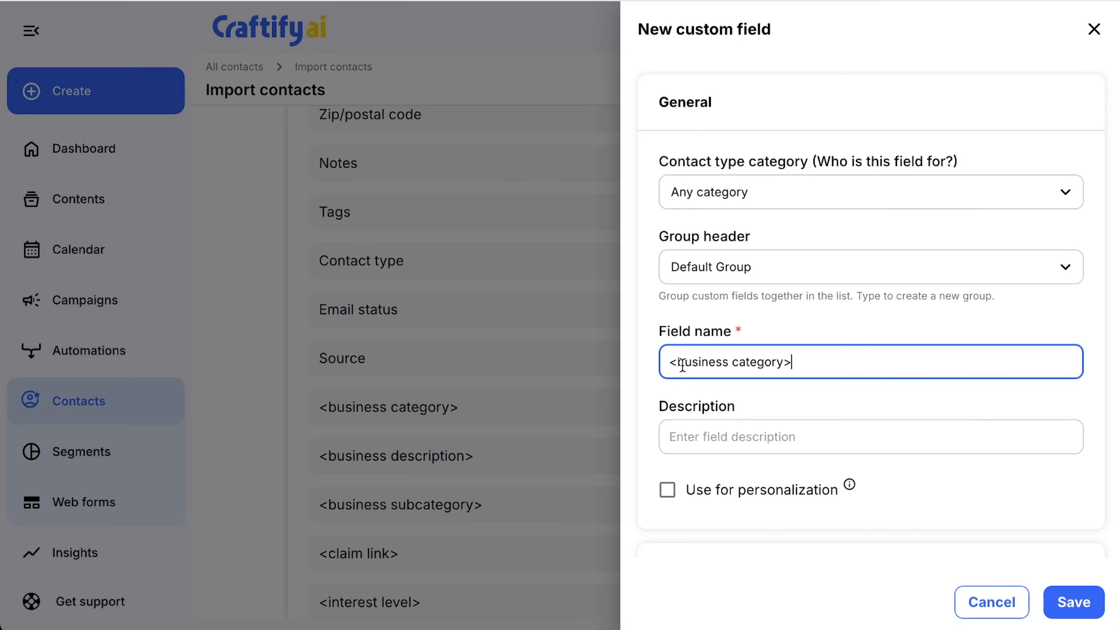
Step: Change the custom field's name to "Business category", without the angle brackets
{"action": "left_click_drag", "start_coordinate": [685, 362], "coordinate": [664, 365]}
{"action": "type", "text": "B"}
{"action": "left_click", "coordinate": [792, 361]}
{"action": "key", "text": "BackSpace"}
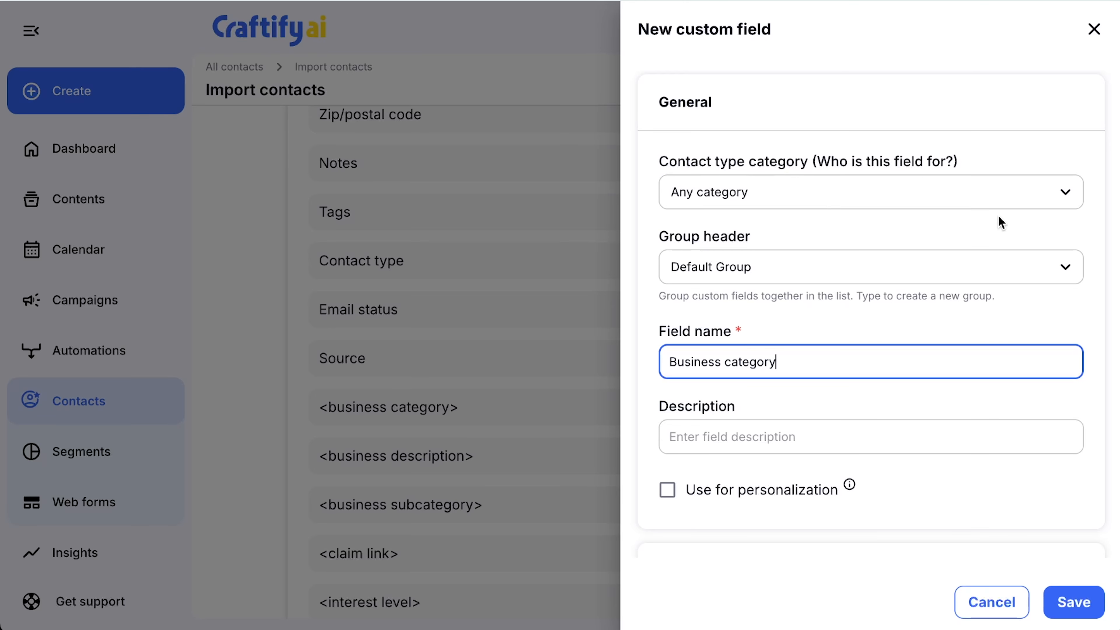
Step: Examine the contact type category and group header choices for the custom field without changing them
{"action": "left_click", "coordinate": [1060, 202]}
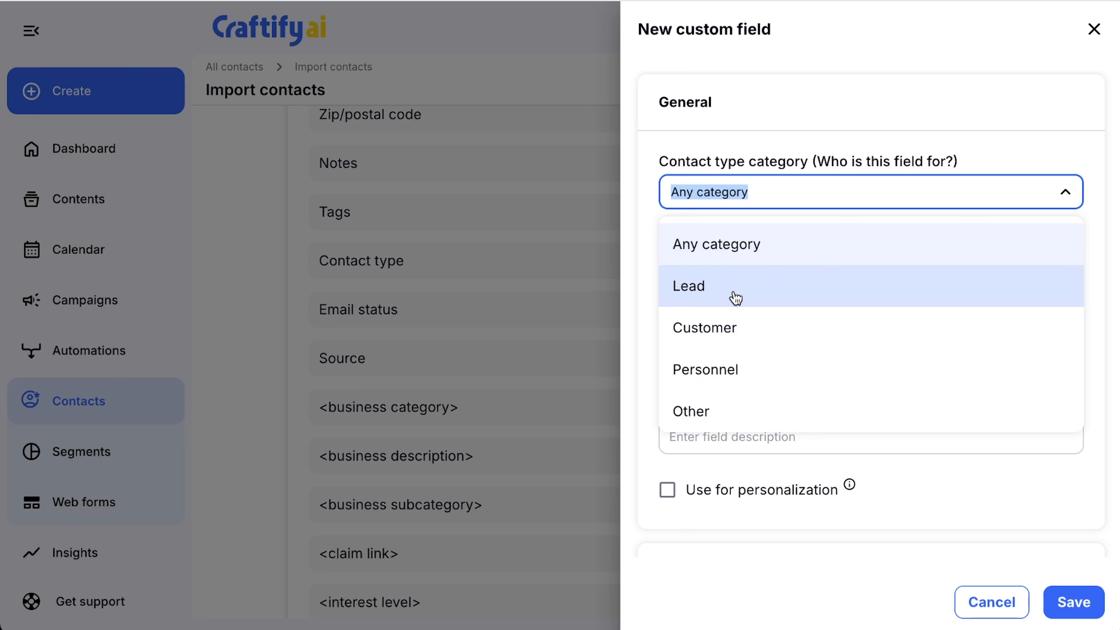
{"action": "left_click", "coordinate": [948, 138]}
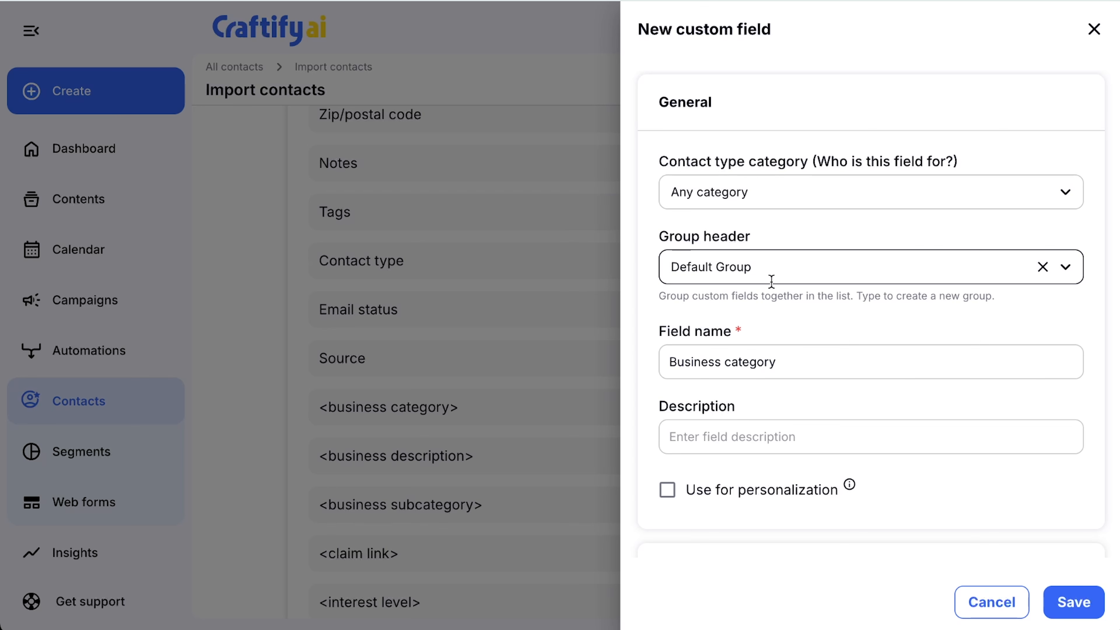
{"action": "left_click", "coordinate": [924, 276]}
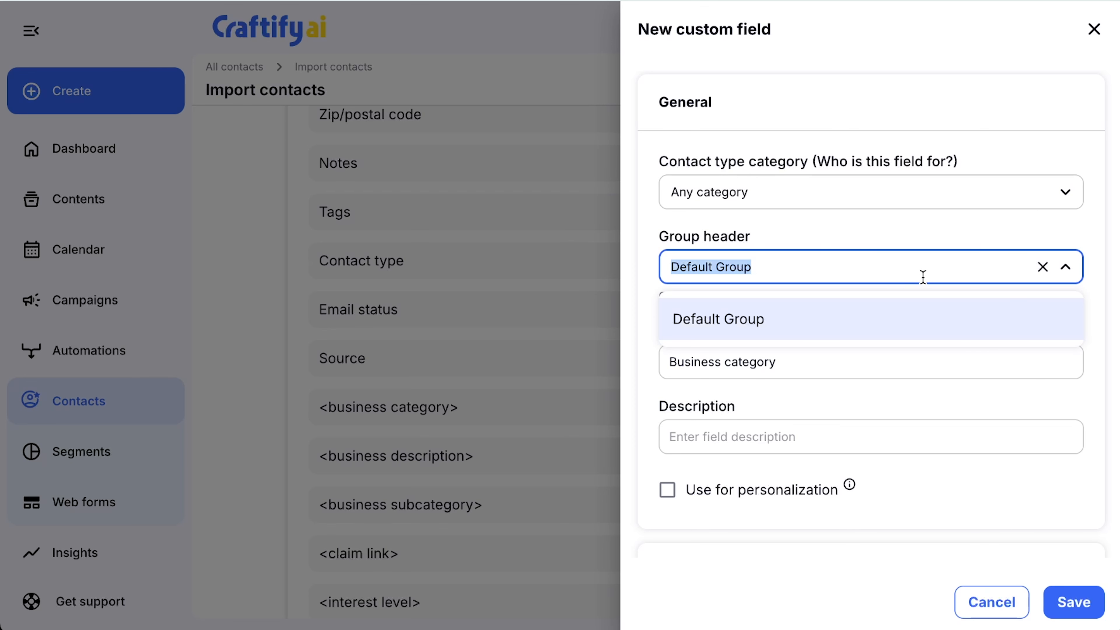
{"action": "left_click", "coordinate": [832, 242]}
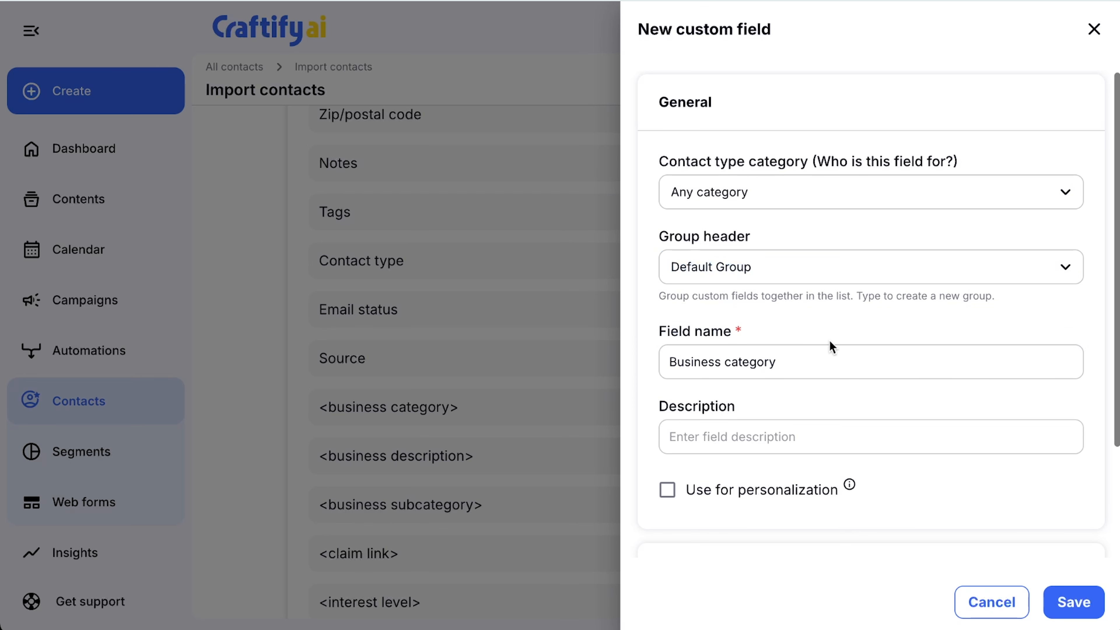
Step: Check the custom field's description entry and read the explanation of the Use for personalization option, leaving the option disabled
{"action": "scroll", "coordinate": [831, 346], "scroll_direction": "down", "scroll_amount": 2}
{"action": "scroll", "coordinate": [833, 345], "scroll_direction": "down", "scroll_amount": 2}
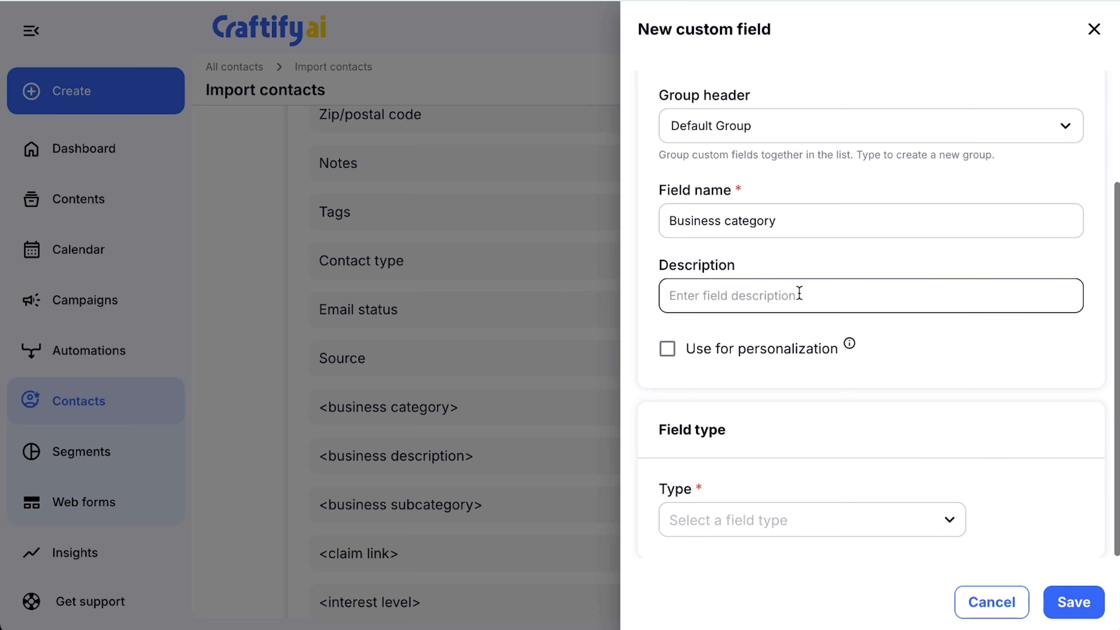
{"action": "left_click", "coordinate": [789, 299]}
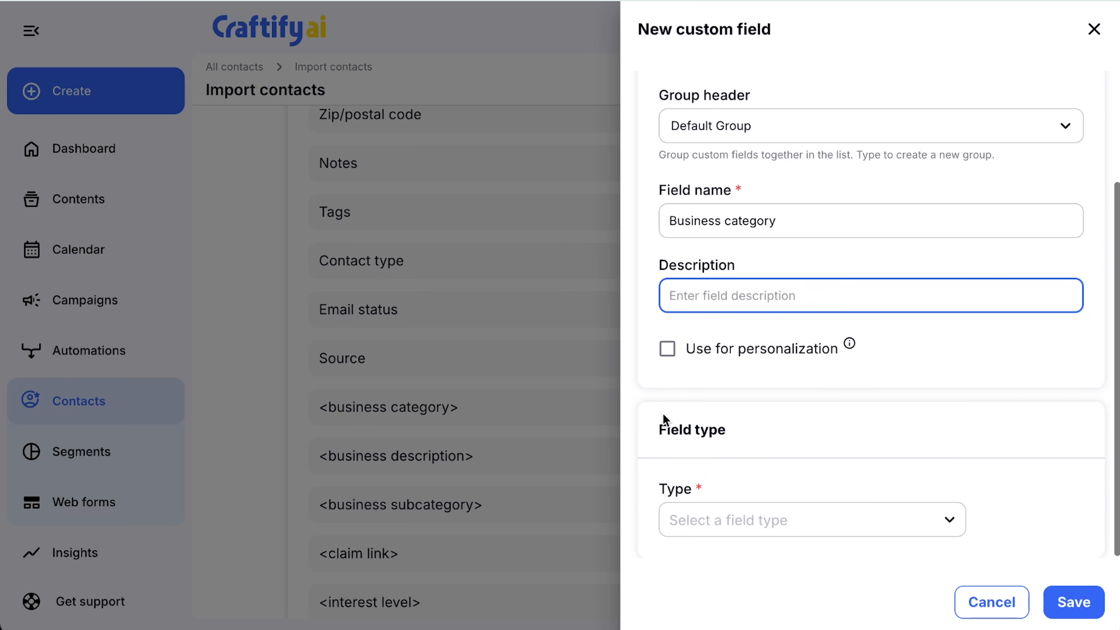
{"action": "left_click", "coordinate": [667, 351]}
{"action": "left_click", "coordinate": [666, 353]}
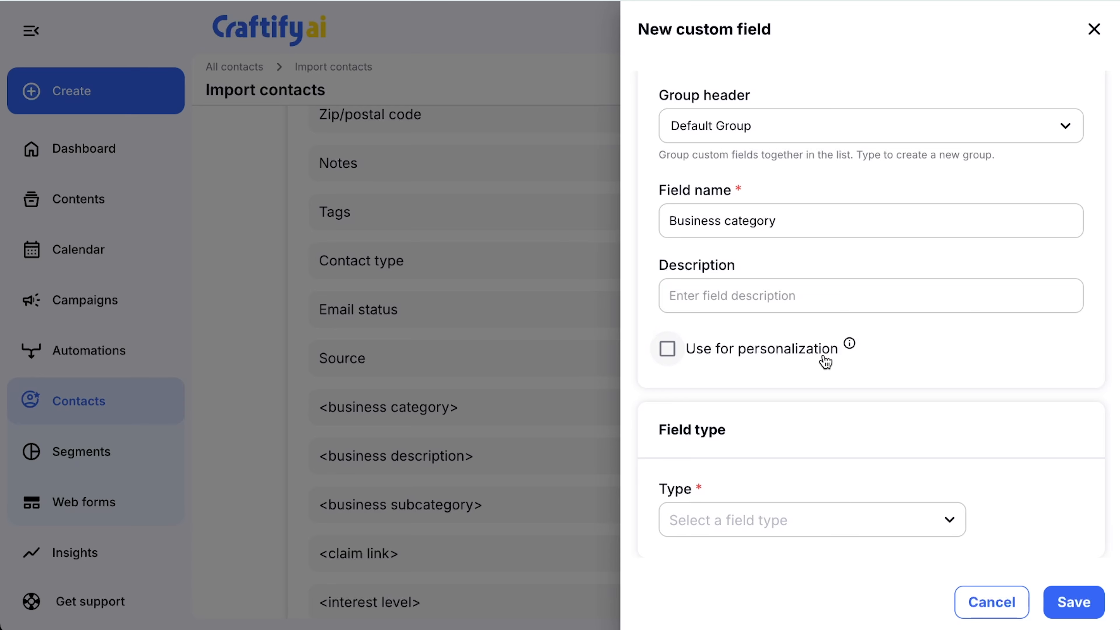
{"action": "mouse_move", "coordinate": [851, 349]}
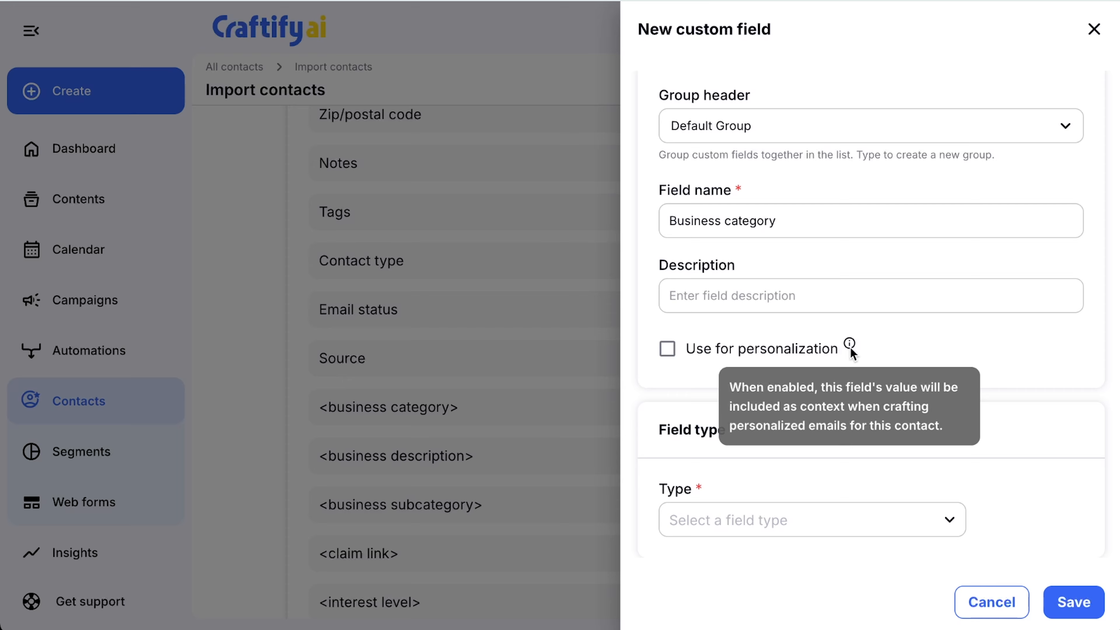
Step: Set the Business category field's type to Multi-select list after reviewing the available field types
{"action": "left_click", "coordinate": [797, 532]}
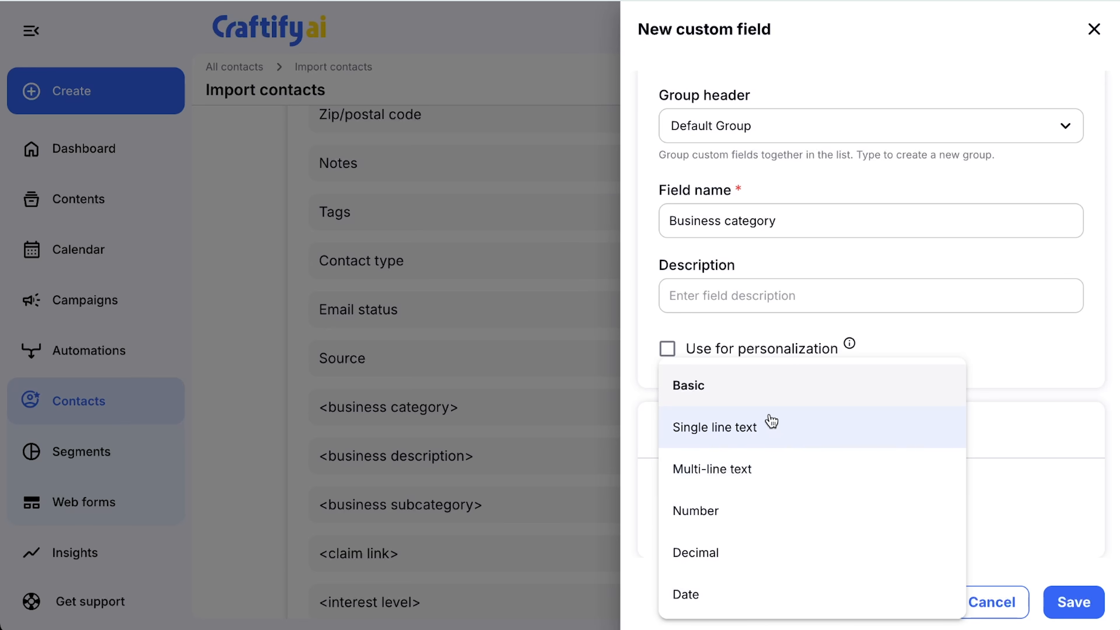
{"action": "scroll", "coordinate": [767, 443], "scroll_direction": "down", "scroll_amount": 2}
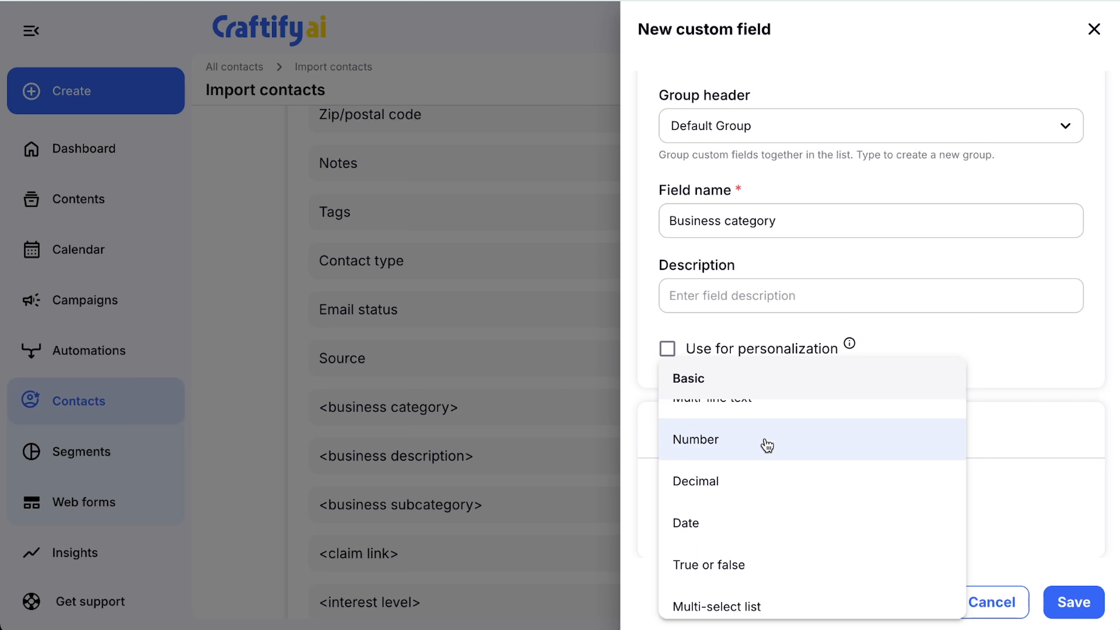
{"action": "scroll", "coordinate": [767, 443], "scroll_direction": "down", "scroll_amount": 3}
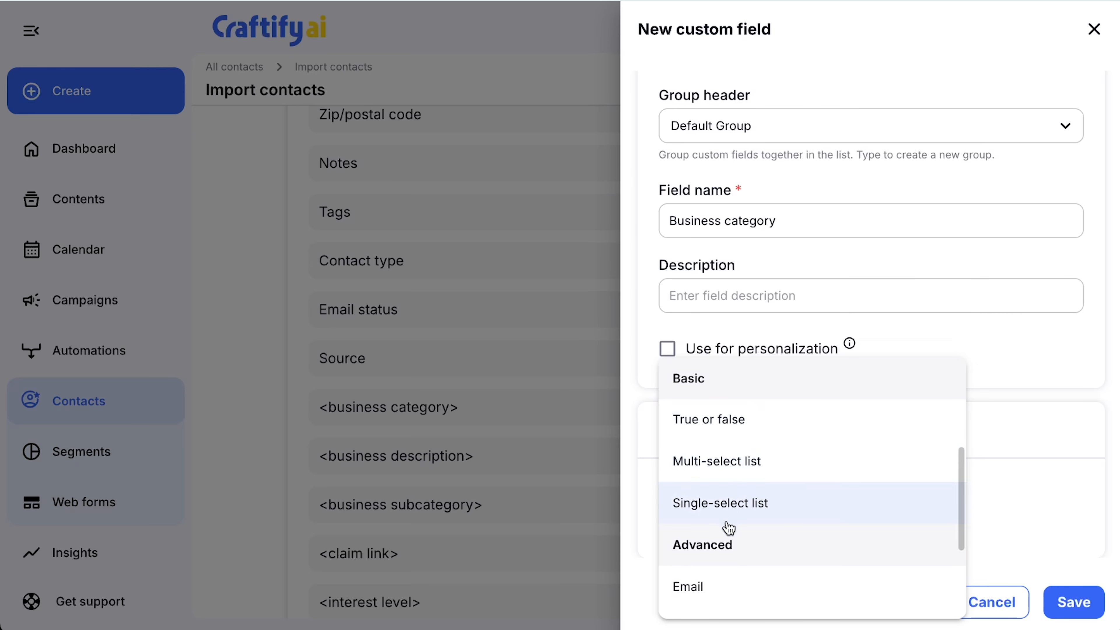
{"action": "scroll", "coordinate": [728, 527], "scroll_direction": "down", "scroll_amount": 2}
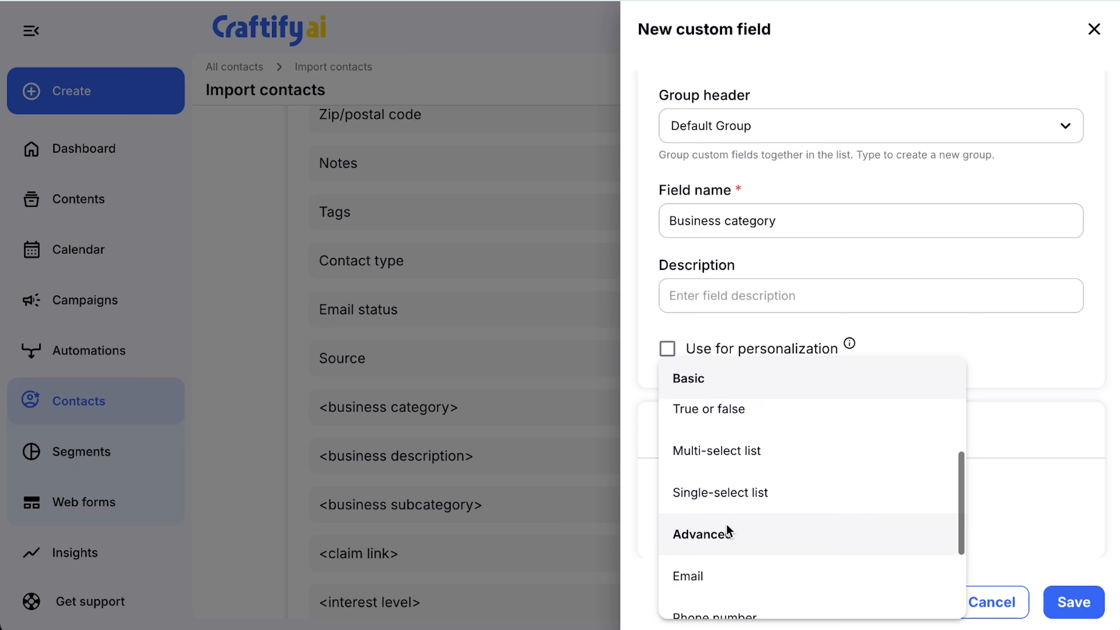
{"action": "left_click", "coordinate": [723, 452]}
{"action": "left_click", "coordinate": [911, 520]}
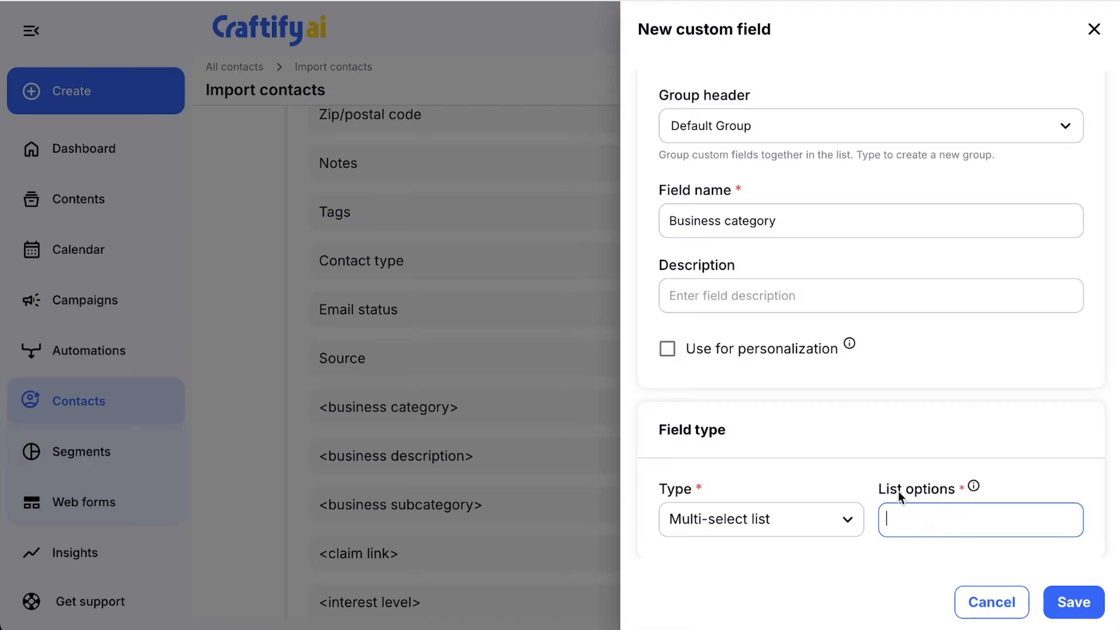
{"action": "left_click", "coordinate": [832, 531]}
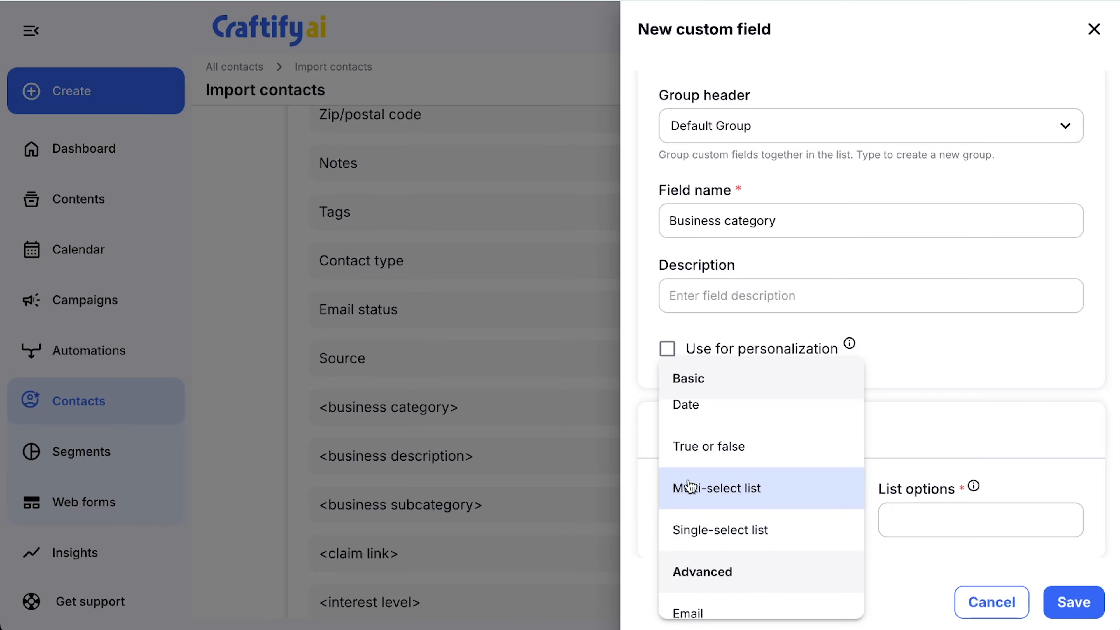
{"action": "scroll", "coordinate": [798, 535], "scroll_direction": "down", "scroll_amount": 1}
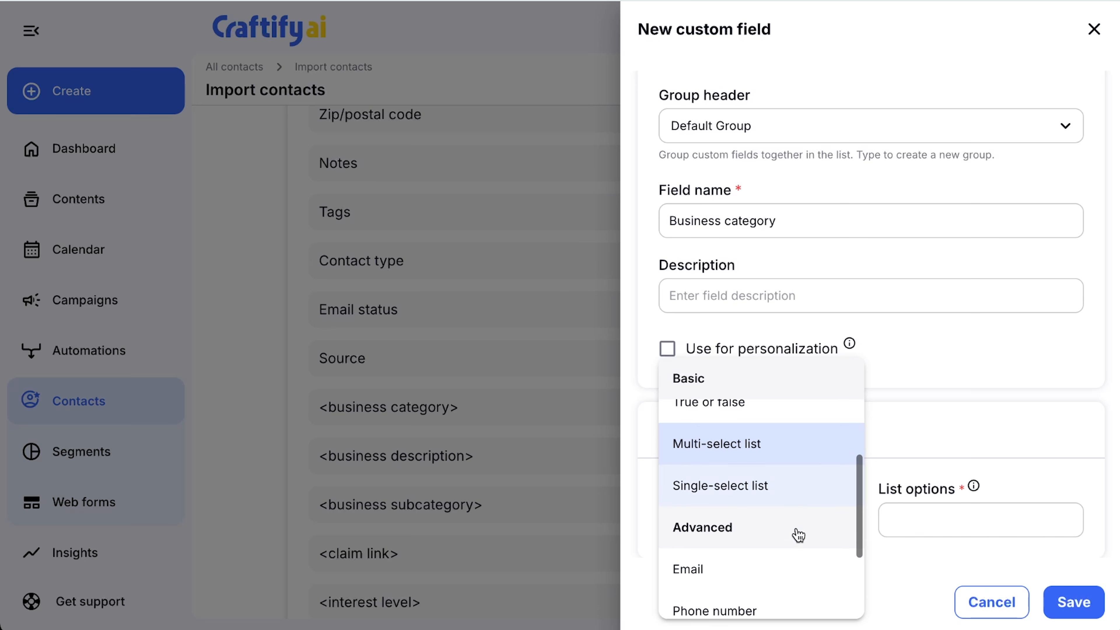
{"action": "left_click", "coordinate": [958, 510]}
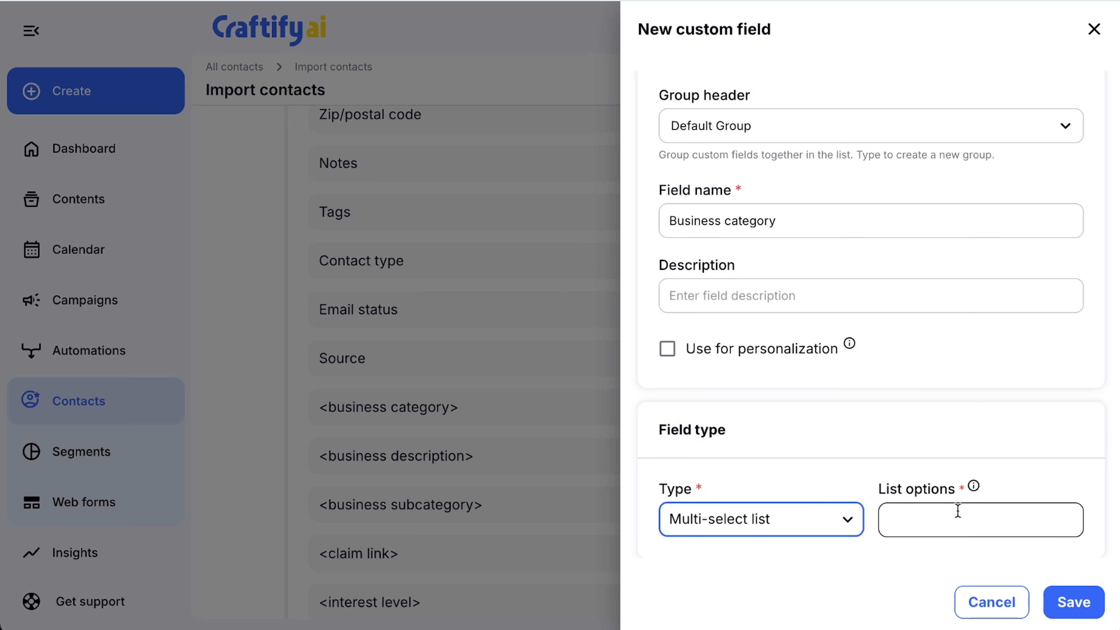
Step: Add HVAC, AC and Plumbing as the Business category field's list options and save the custom field
{"action": "left_click", "coordinate": [953, 534]}
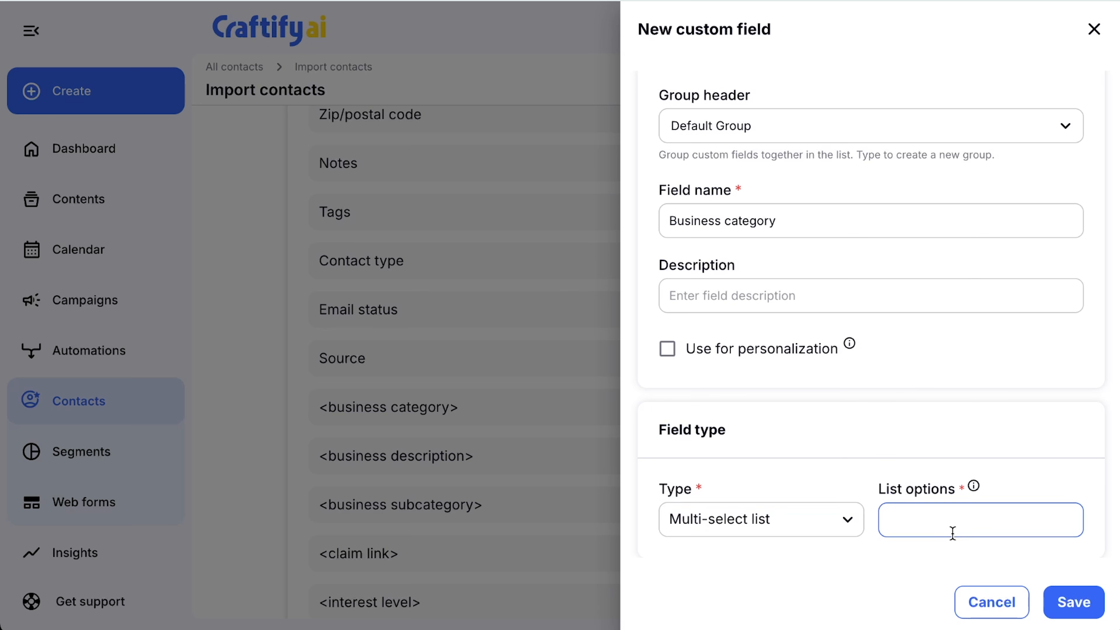
{"action": "type", "text": "HVAC"}
{"action": "key", "text": "Return"}
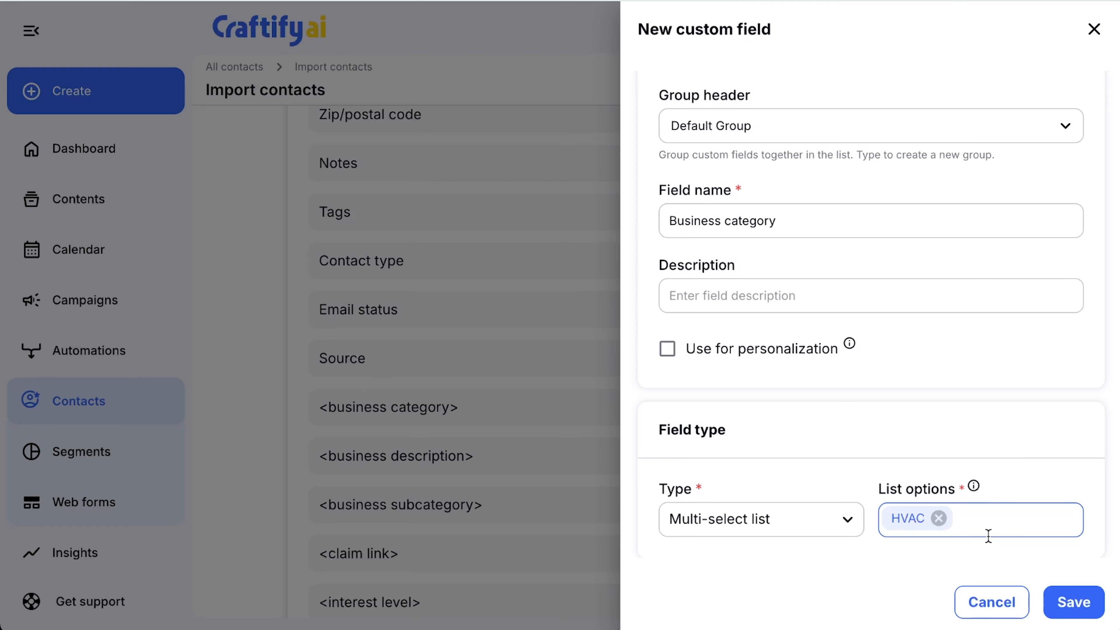
{"action": "type", "text": "AC"}
{"action": "key", "text": "Return"}
{"action": "type", "text": "Pl"}
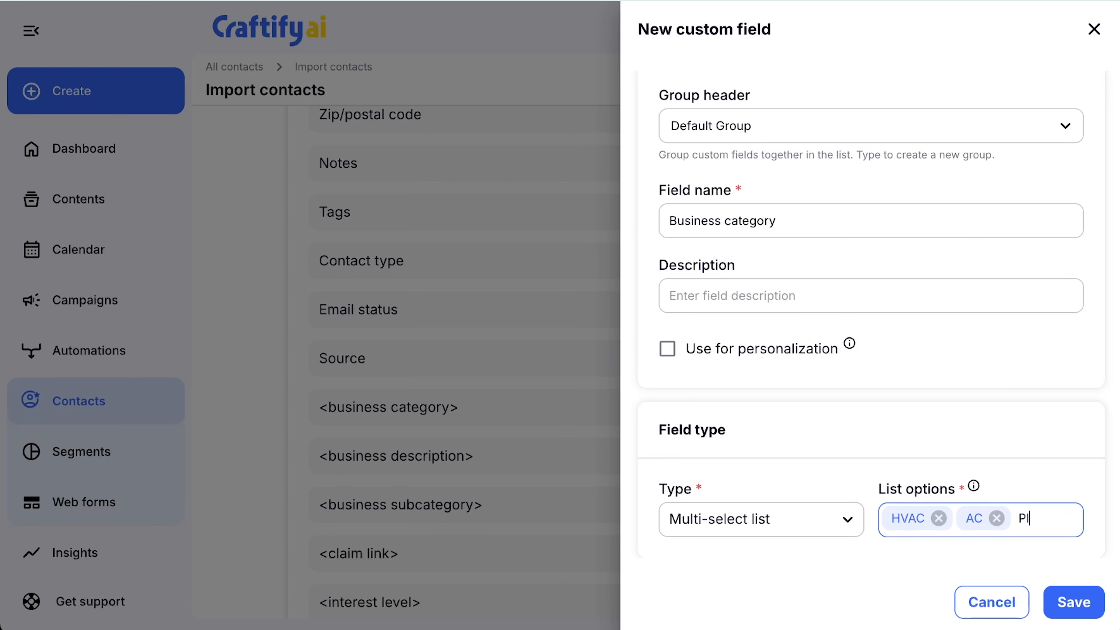
{"action": "type", "text": "umbing"}
{"action": "key", "text": "Return"}
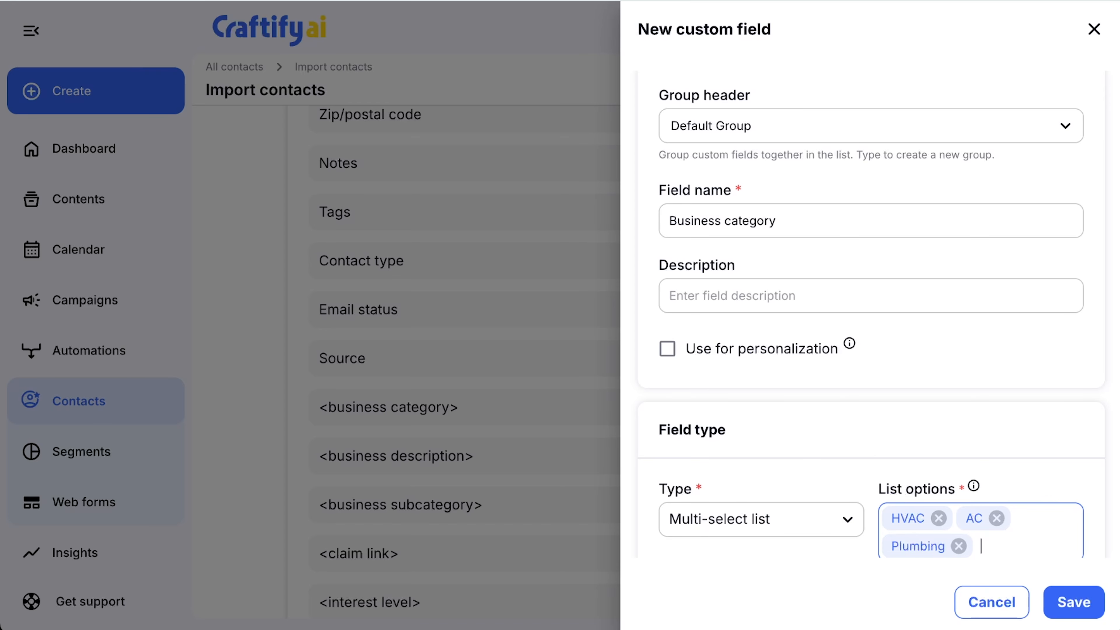
{"action": "left_click", "coordinate": [1082, 613]}
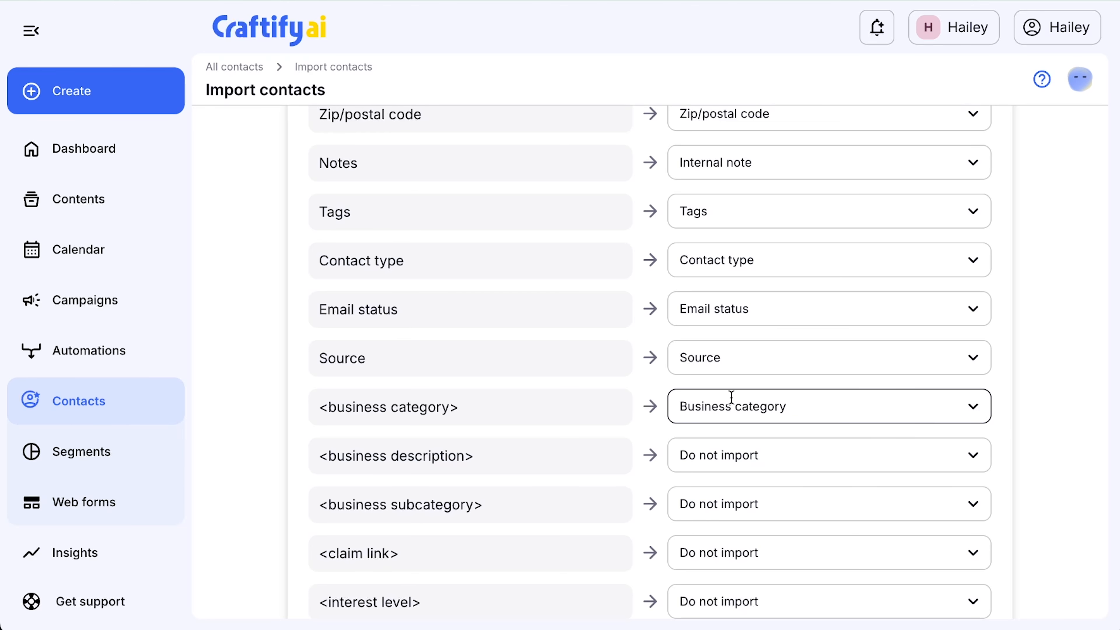
Step: Review the remaining unmapped columns and the fields available for mapping the Birthdate column, without choosing one
{"action": "left_click", "coordinate": [324, 395]}
{"action": "scroll", "coordinate": [802, 426], "scroll_direction": "down", "scroll_amount": 5}
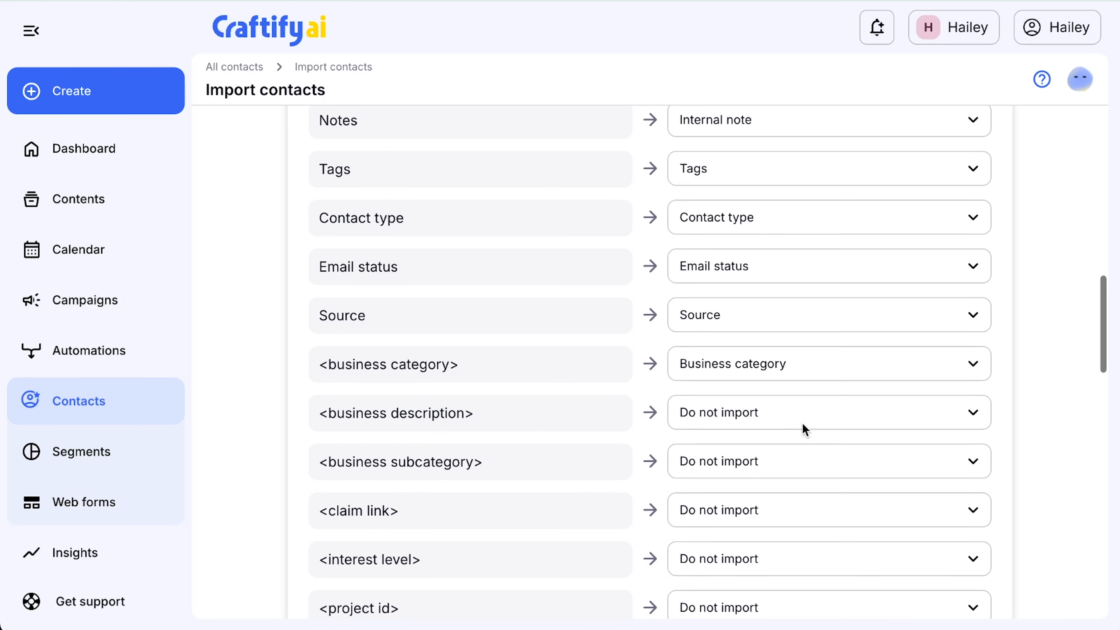
{"action": "scroll", "coordinate": [803, 424], "scroll_direction": "down", "scroll_amount": 2}
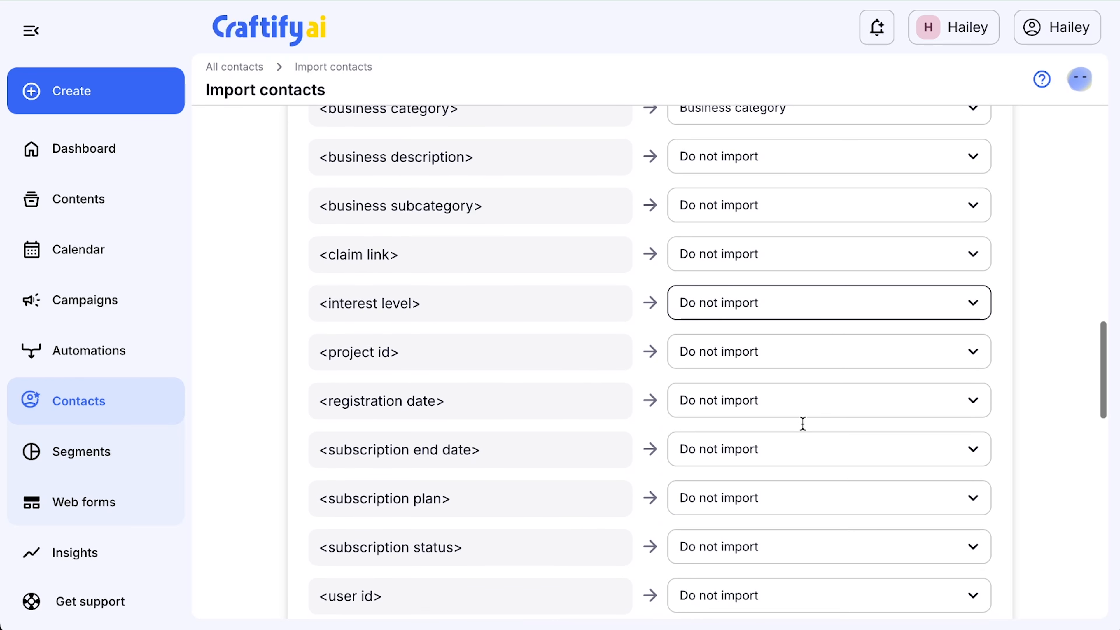
{"action": "scroll", "coordinate": [803, 423], "scroll_direction": "down", "scroll_amount": 3}
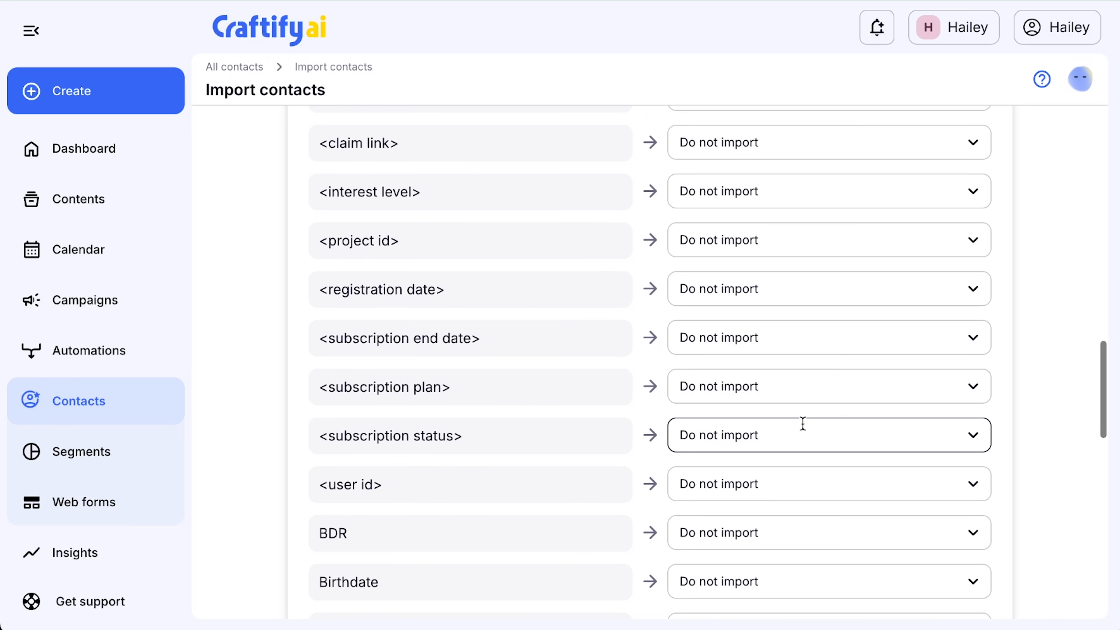
{"action": "scroll", "coordinate": [803, 426], "scroll_direction": "down", "scroll_amount": 3}
{"action": "left_click", "coordinate": [742, 456]}
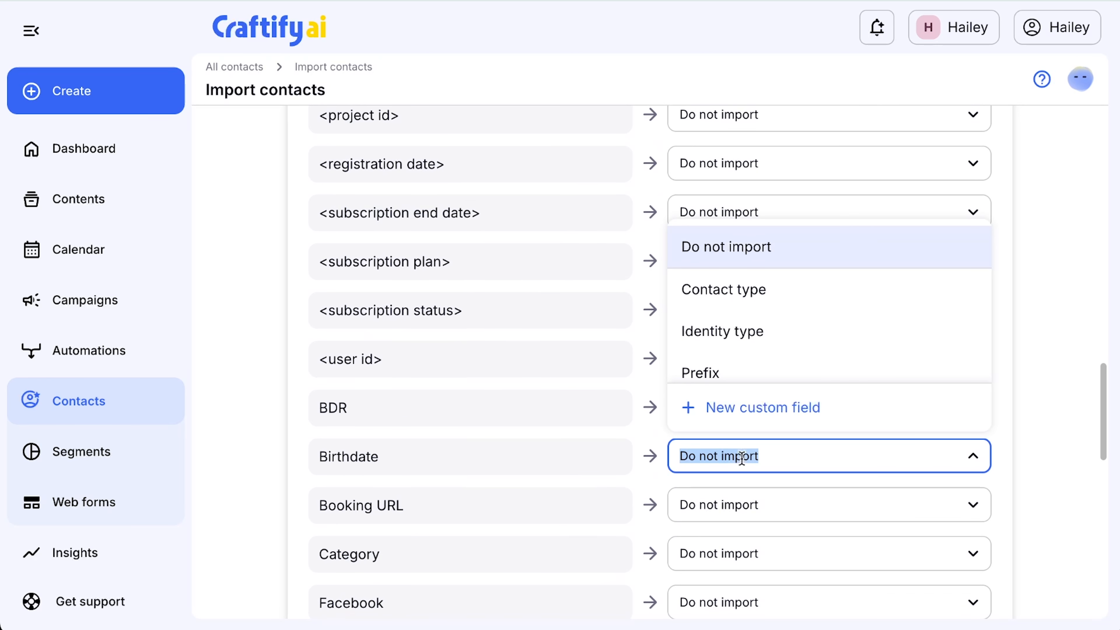
{"action": "scroll", "coordinate": [751, 323], "scroll_direction": "down", "scroll_amount": 4}
{"action": "scroll", "coordinate": [753, 325], "scroll_direction": "down", "scroll_amount": 10}
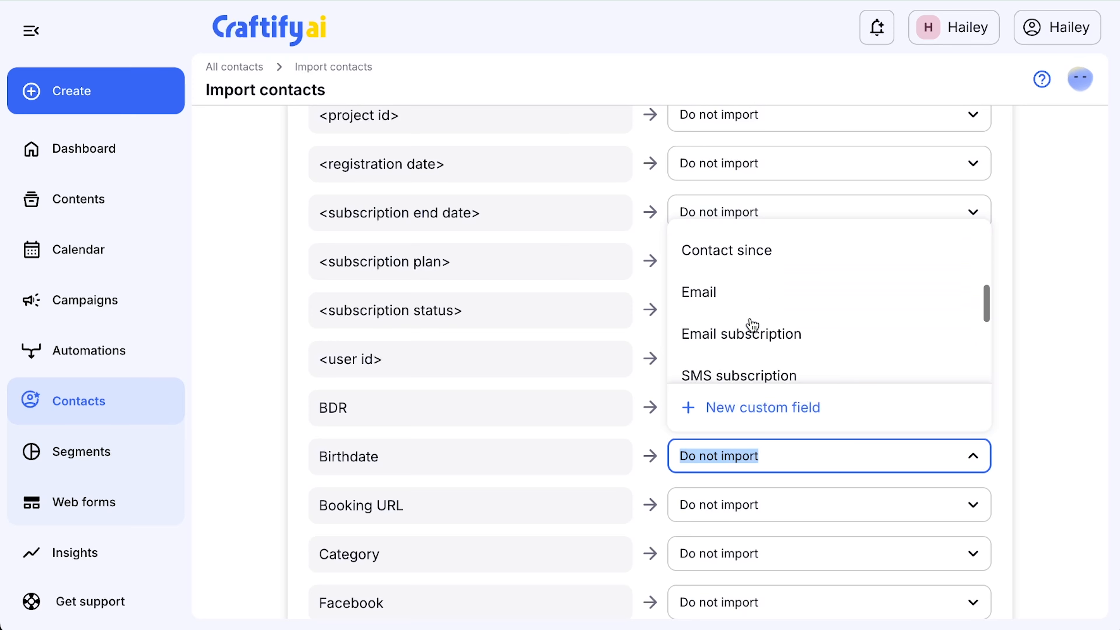
{"action": "scroll", "coordinate": [752, 325], "scroll_direction": "down", "scroll_amount": 3}
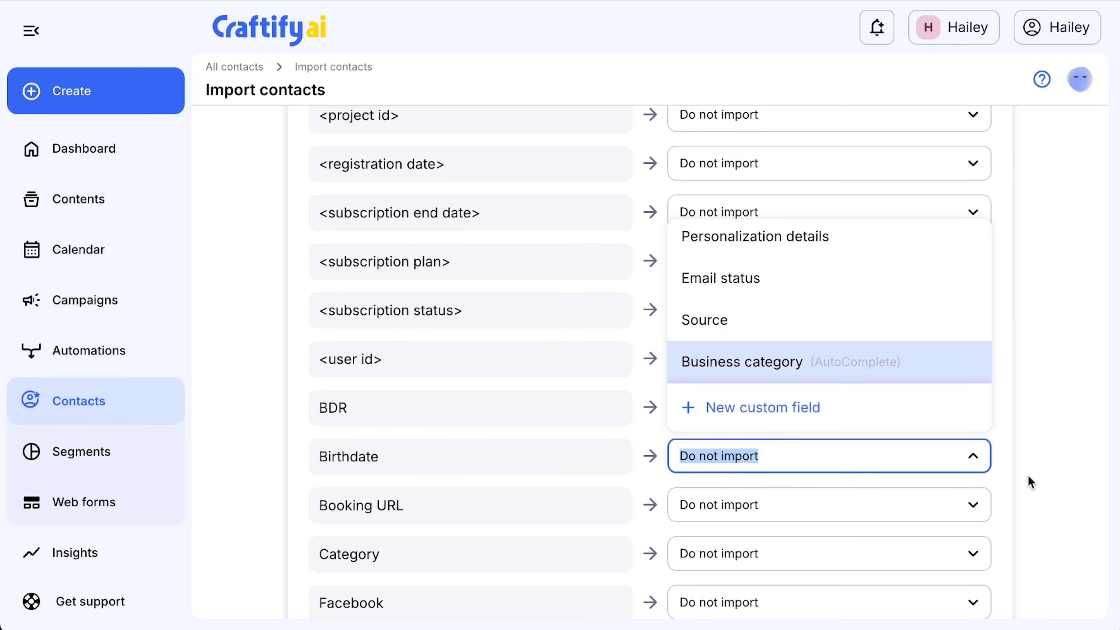
{"action": "left_click", "coordinate": [1031, 477]}
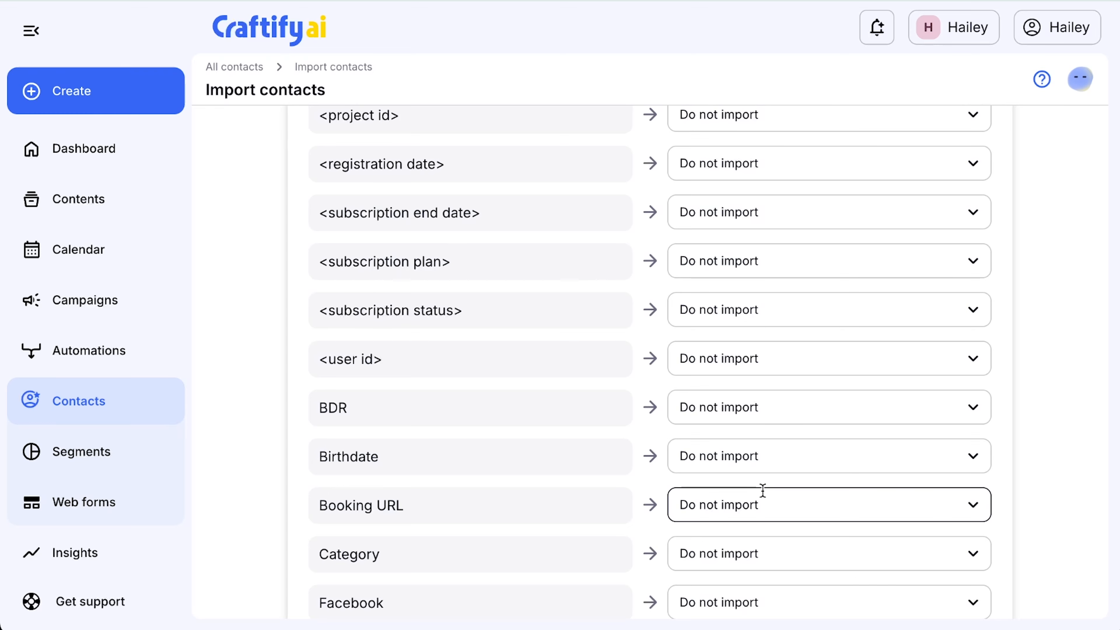
Step: Check which existing fields the Facebook column could be mapped to, without choosing one
{"action": "scroll", "coordinate": [767, 488], "scroll_direction": "down", "scroll_amount": 3}
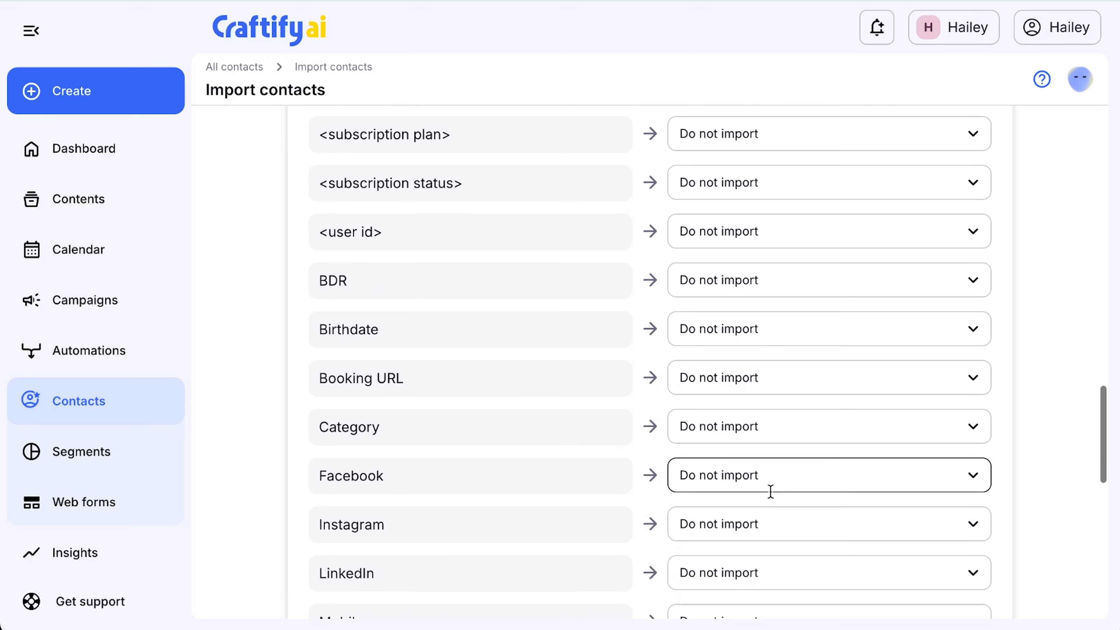
{"action": "left_click", "coordinate": [758, 479]}
{"action": "scroll", "coordinate": [760, 347], "scroll_direction": "down", "scroll_amount": 8}
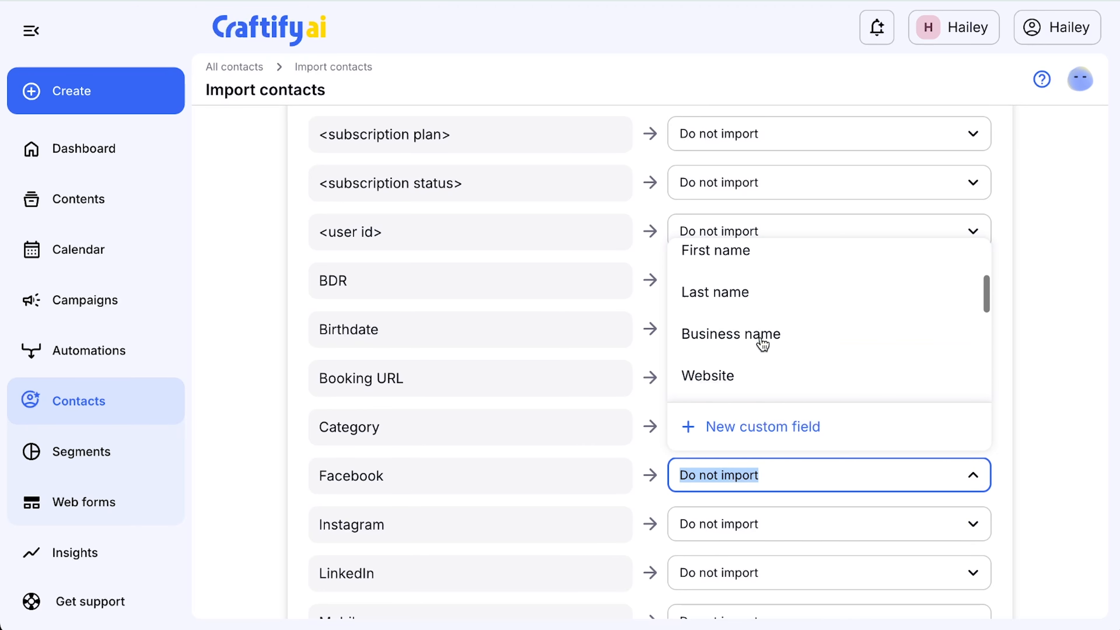
{"action": "scroll", "coordinate": [762, 344], "scroll_direction": "down", "scroll_amount": 10}
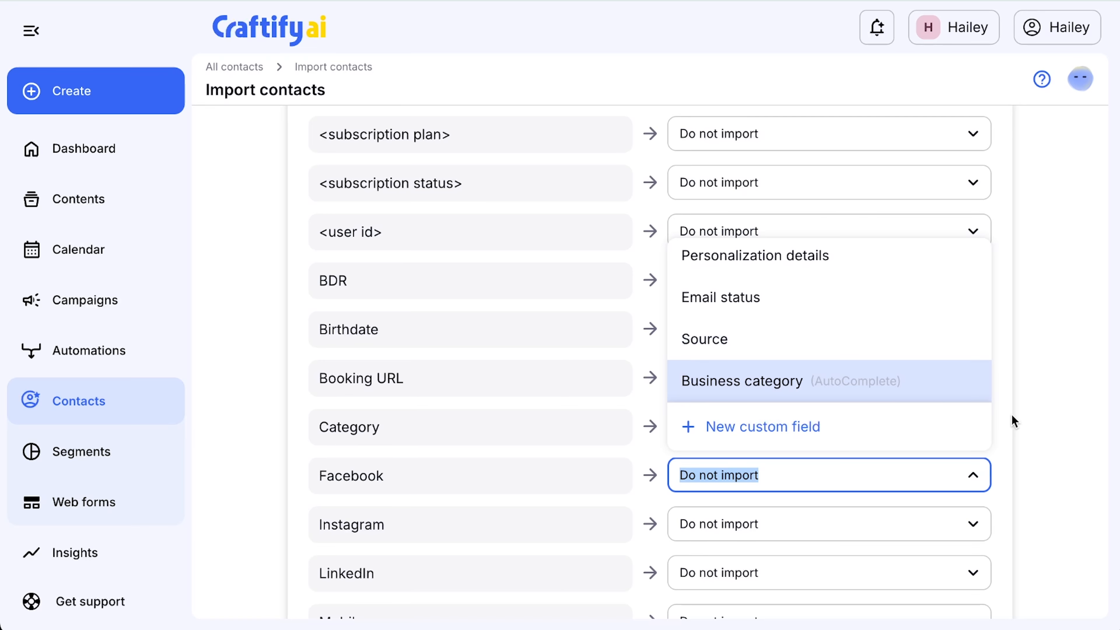
{"action": "left_click", "coordinate": [1025, 432]}
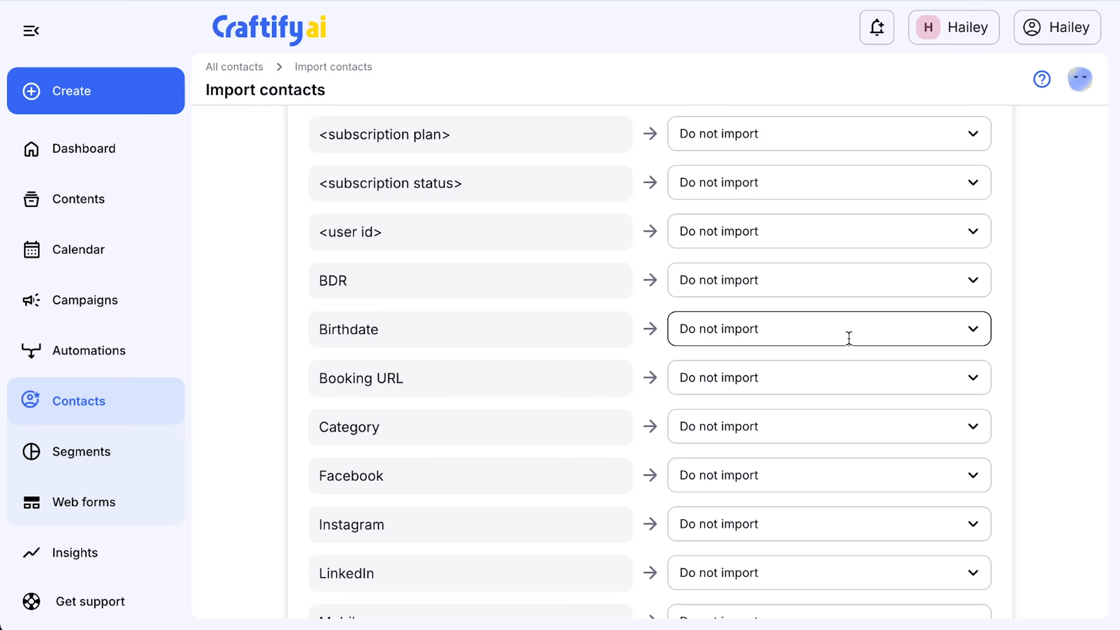
Step: Set the import to find duplicates by Email, keeping the option to update them when a duplicate is found
{"action": "scroll", "coordinate": [848, 338], "scroll_direction": "down", "scroll_amount": 8}
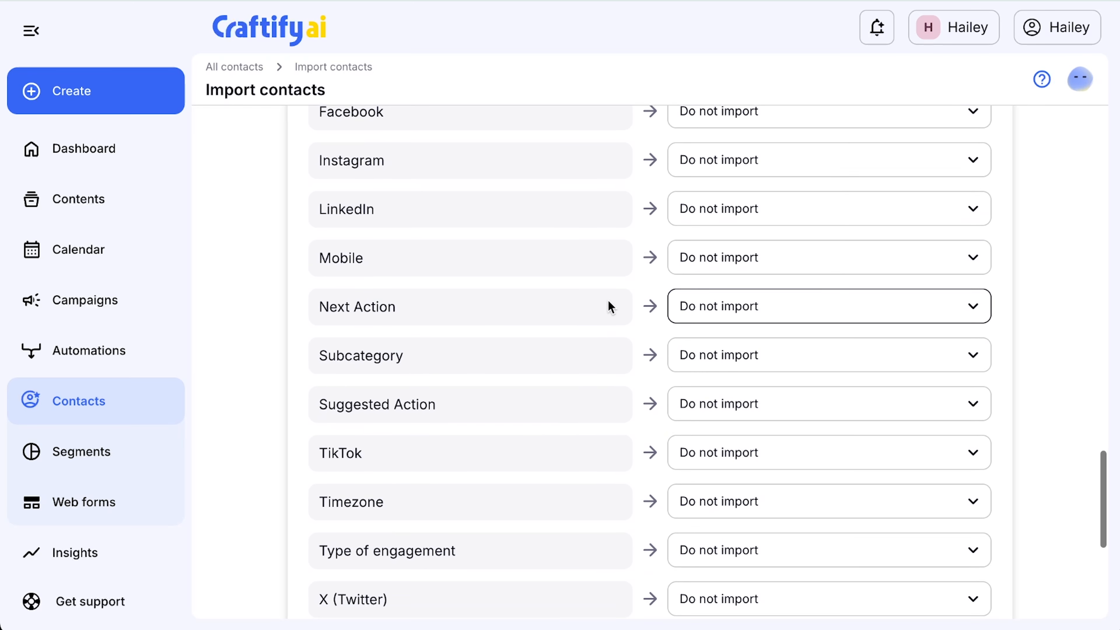
{"action": "scroll", "coordinate": [715, 566], "scroll_direction": "down", "scroll_amount": 2}
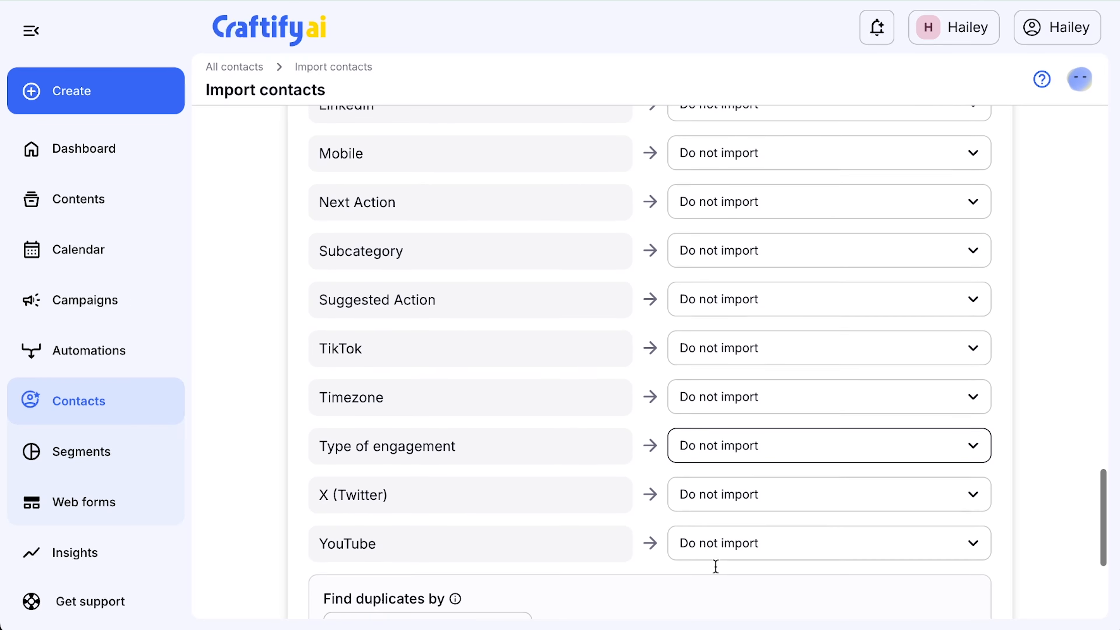
{"action": "scroll", "coordinate": [715, 566], "scroll_direction": "down", "scroll_amount": 3}
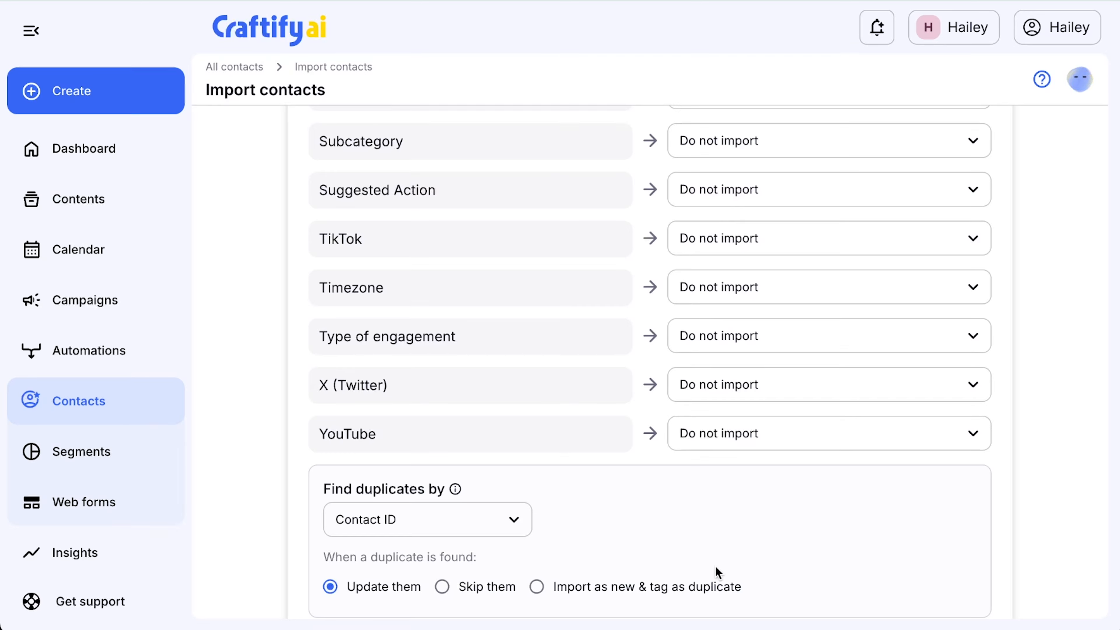
{"action": "scroll", "coordinate": [715, 567], "scroll_direction": "down", "scroll_amount": 3}
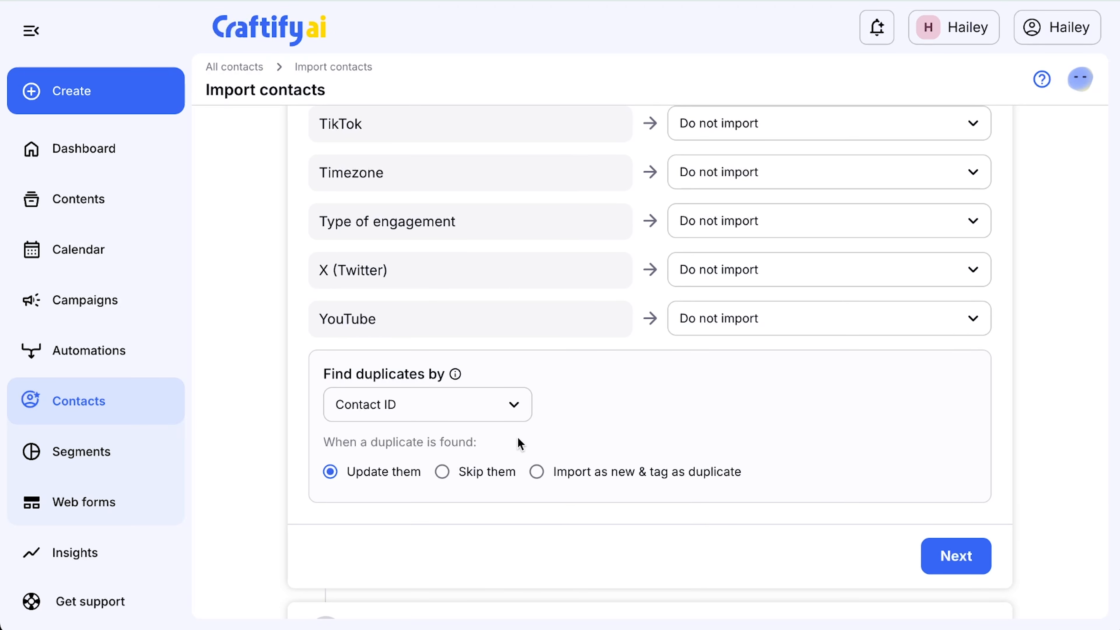
{"action": "left_click", "coordinate": [513, 412]}
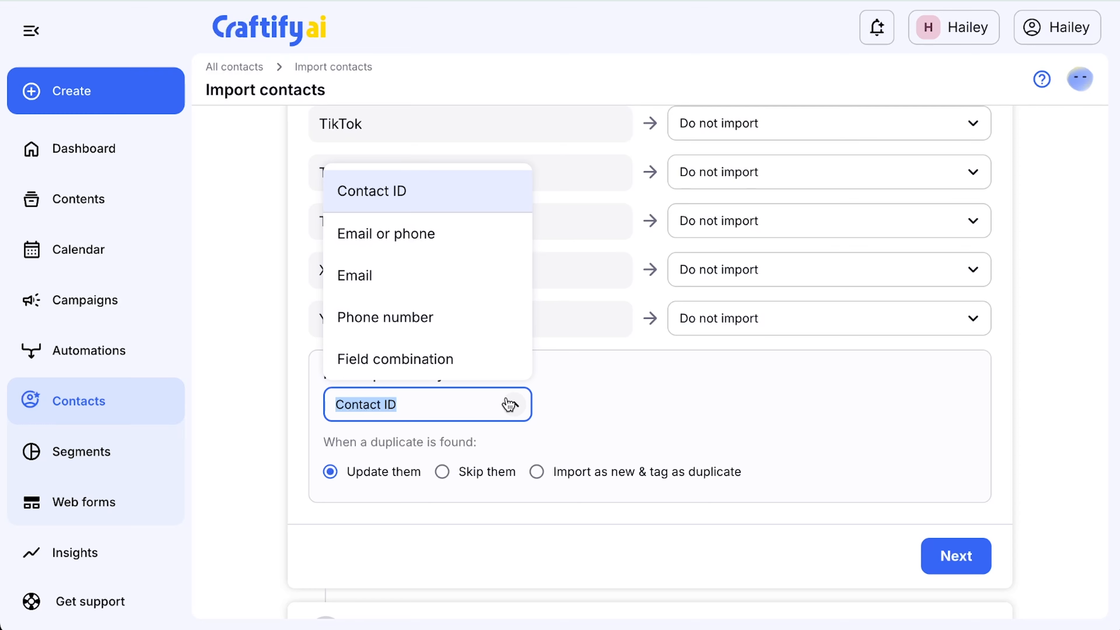
{"action": "left_click", "coordinate": [382, 279]}
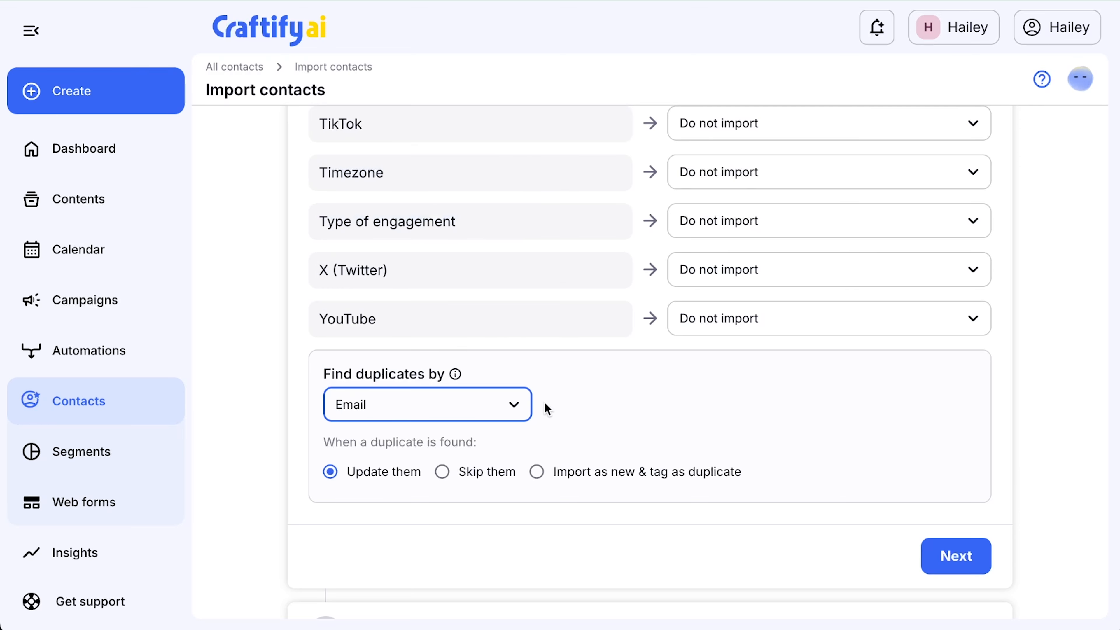
{"action": "left_click", "coordinate": [570, 417]}
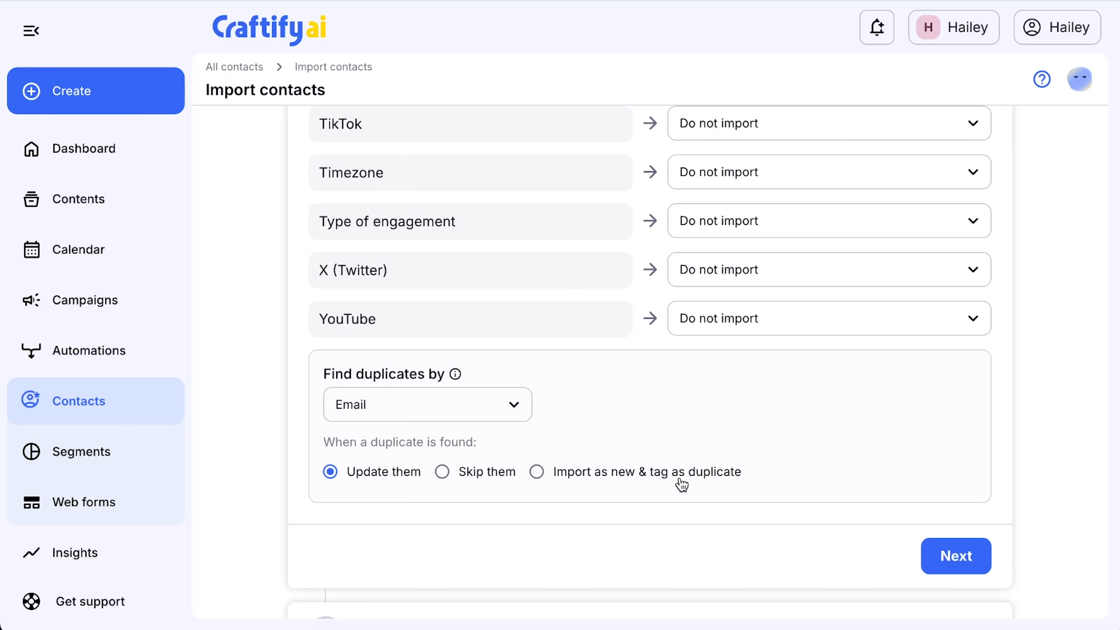
{"action": "left_click", "coordinate": [513, 405]}
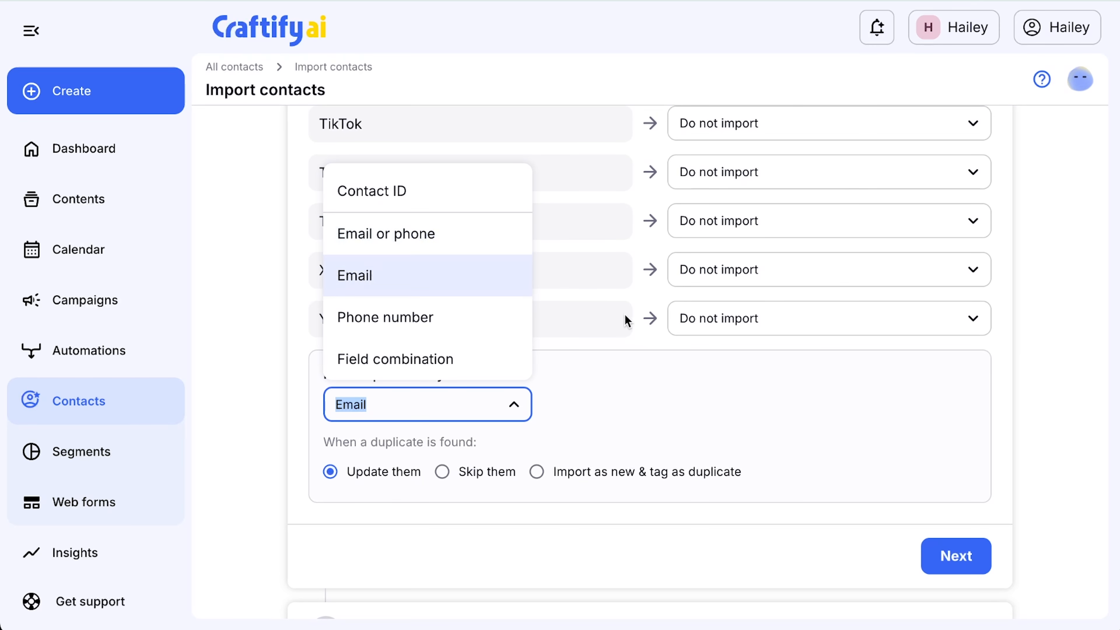
{"action": "left_click", "coordinate": [679, 413]}
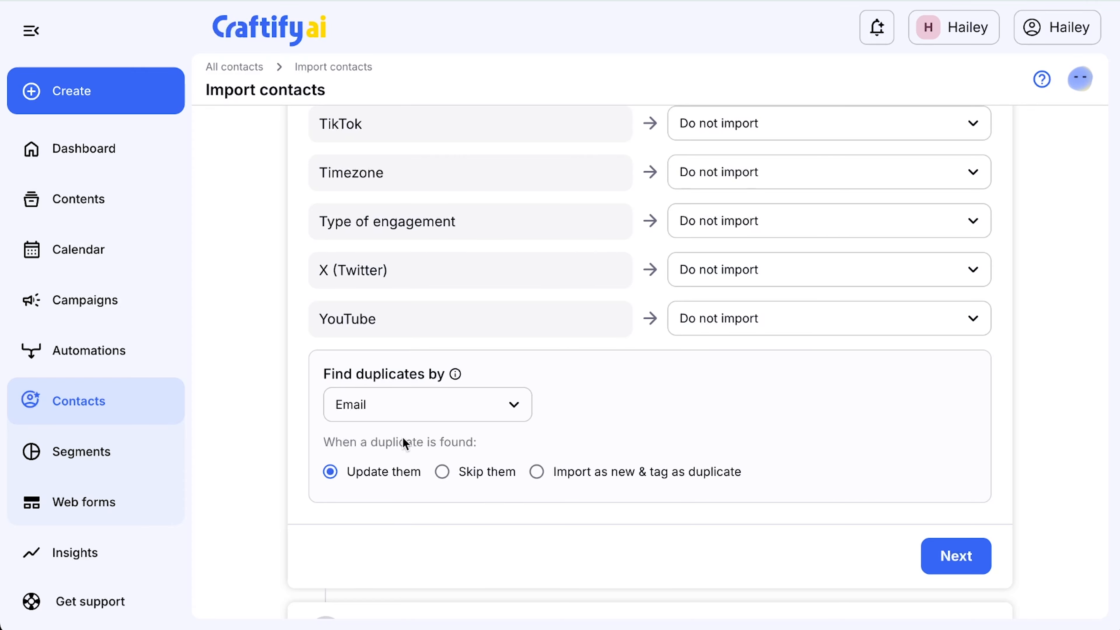
Step: Complete the field mapping stage and run the validation test on the contact import
{"action": "left_click", "coordinate": [936, 559]}
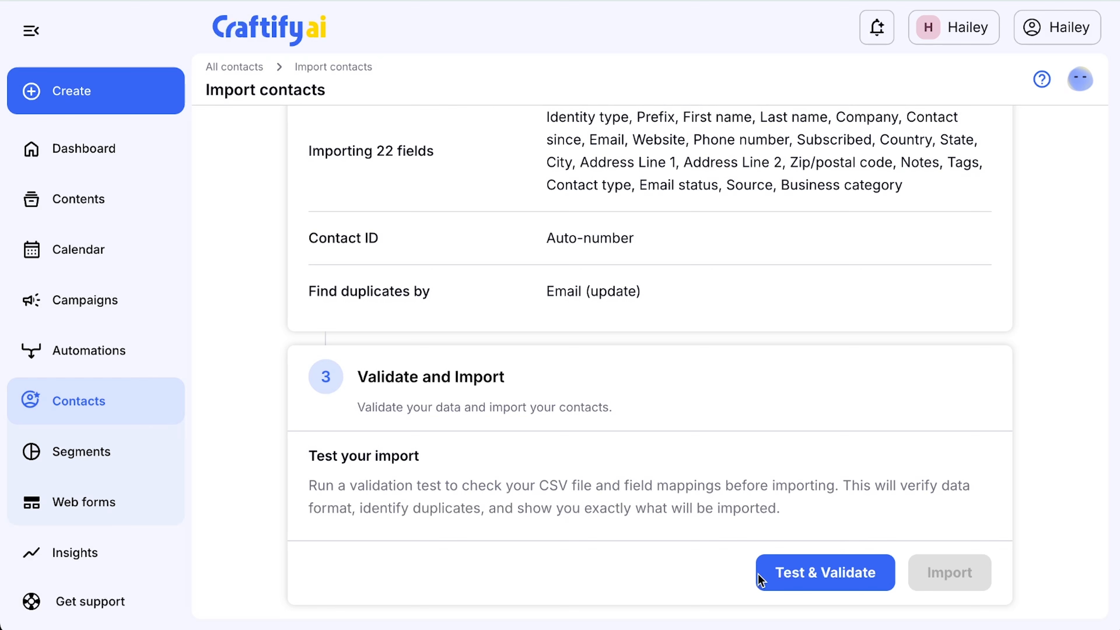
{"action": "left_click", "coordinate": [822, 578]}
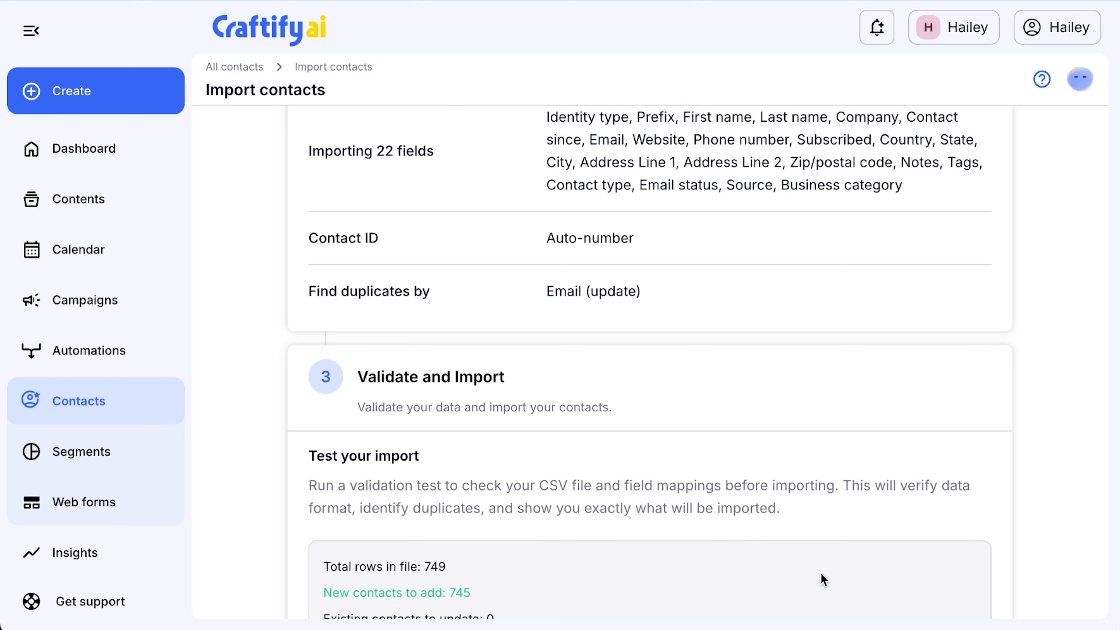
{"action": "scroll", "coordinate": [821, 574], "scroll_direction": "down", "scroll_amount": 2}
{"action": "scroll", "coordinate": [821, 574], "scroll_direction": "up", "scroll_amount": 2}
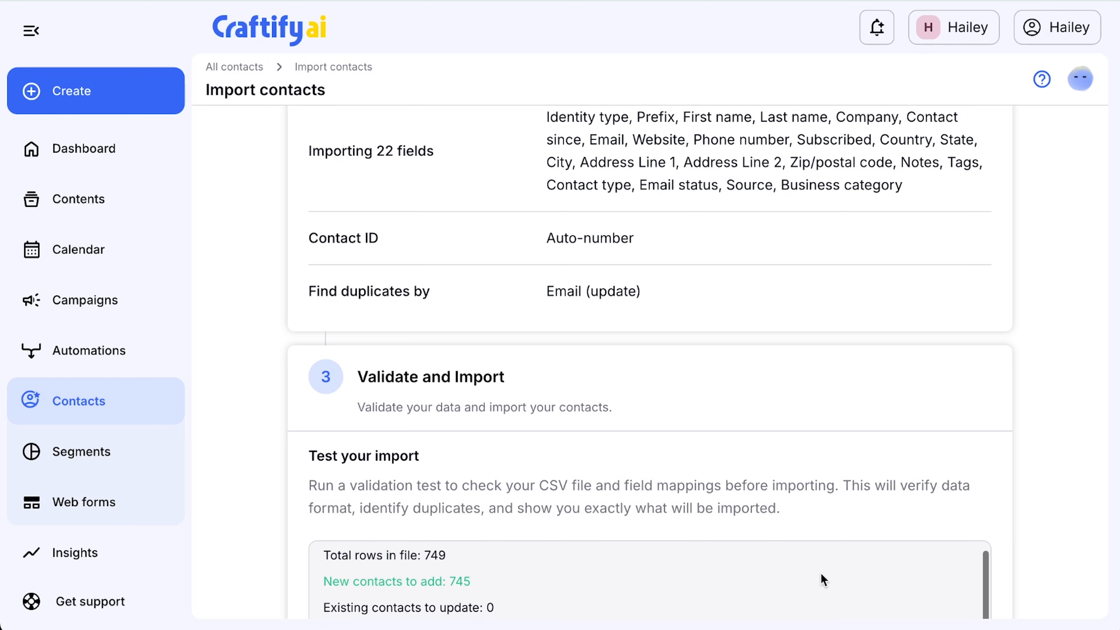
Step: Examine the validation results, including new contacts to add, rows with errors, invalid email formats and the Business category warning
{"action": "scroll", "coordinate": [271, 537], "scroll_direction": "down", "scroll_amount": 3}
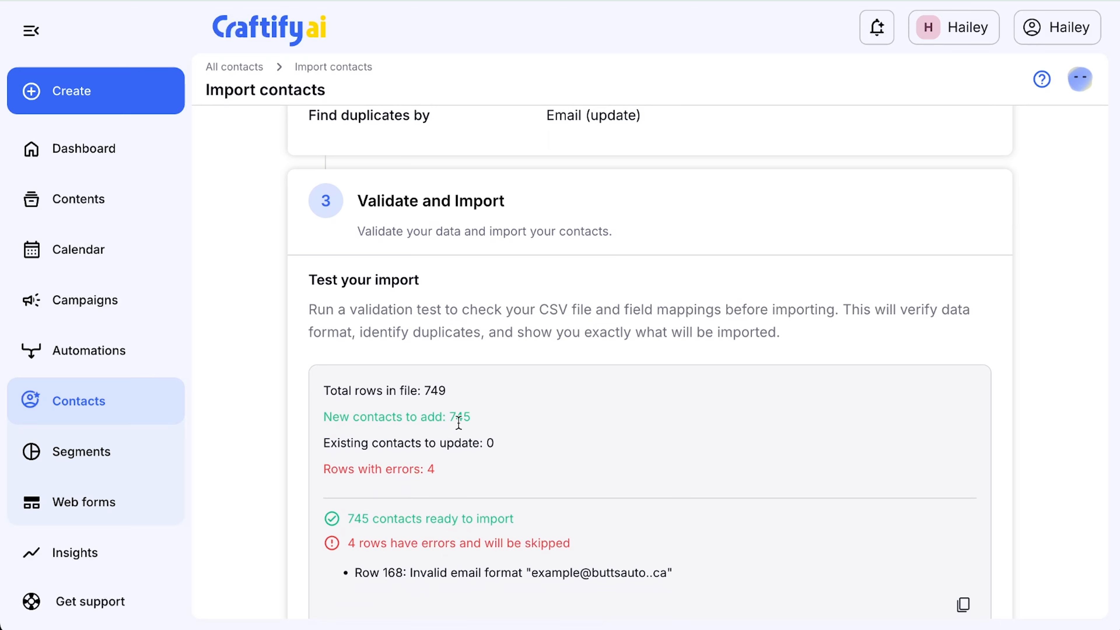
{"action": "double_click", "coordinate": [472, 419]}
{"action": "left_click", "coordinate": [505, 457]}
{"action": "left_click_drag", "start_coordinate": [445, 481], "coordinate": [311, 471]}
{"action": "left_click", "coordinate": [502, 506]}
{"action": "scroll", "coordinate": [489, 523], "scroll_direction": "down", "scroll_amount": 2}
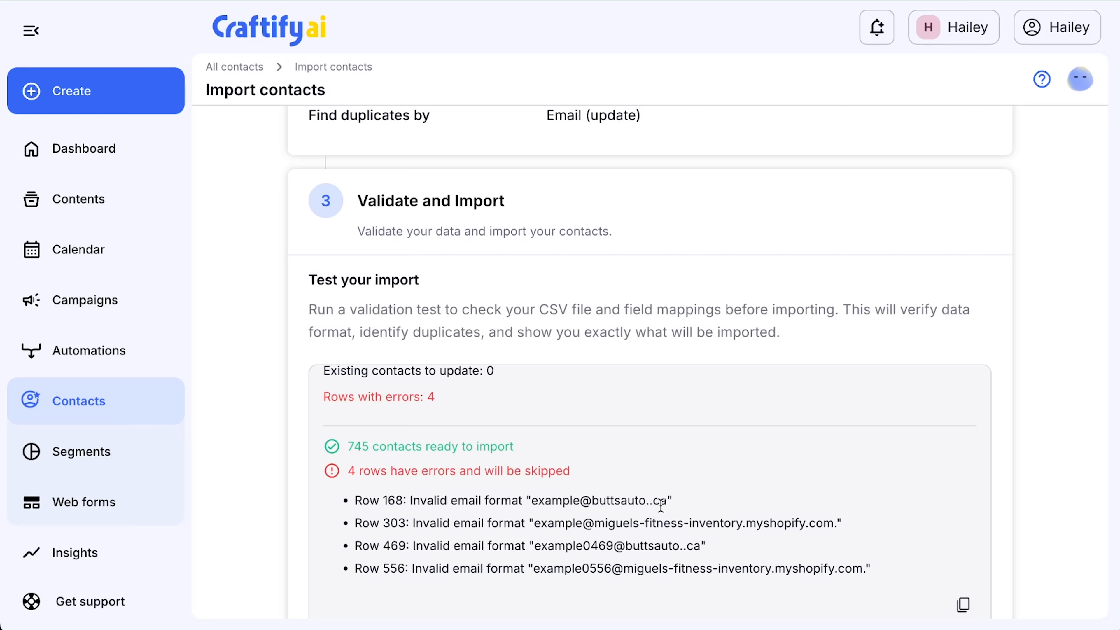
{"action": "left_click_drag", "start_coordinate": [647, 503], "coordinate": [653, 503]}
{"action": "scroll", "coordinate": [720, 532], "scroll_direction": "down", "scroll_amount": 1}
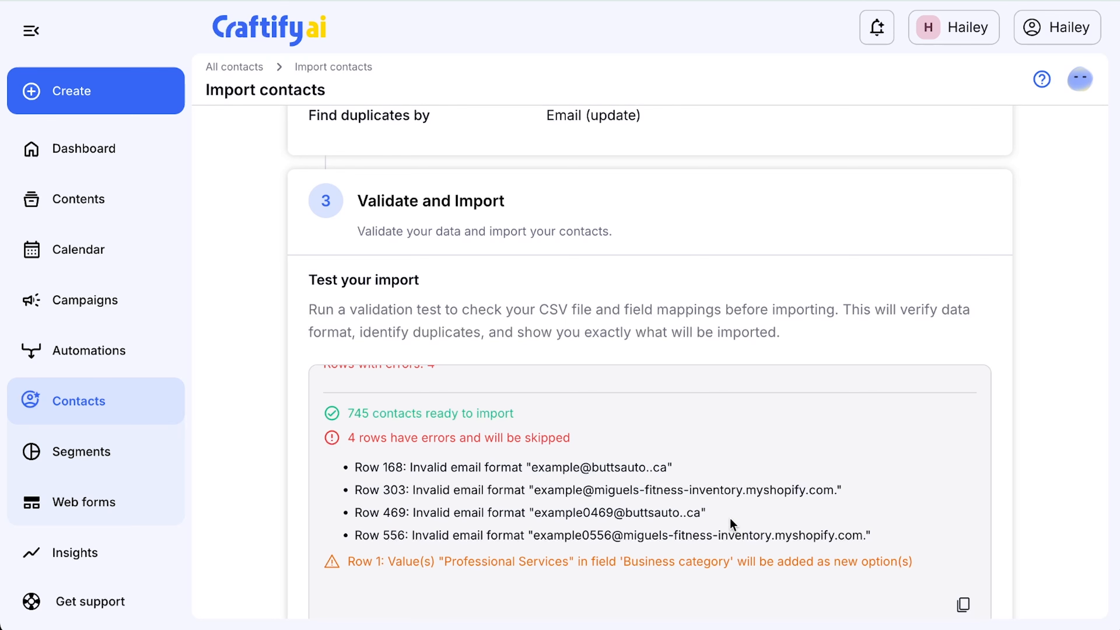
{"action": "scroll", "coordinate": [734, 521], "scroll_direction": "down", "scroll_amount": 2}
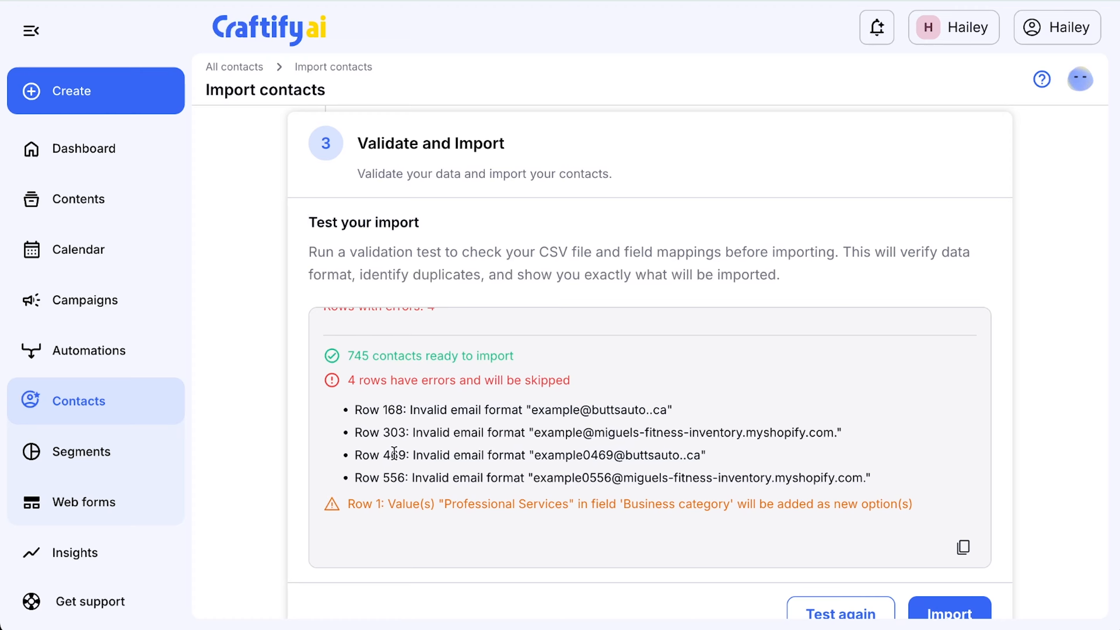
Step: Import the validated contacts and finish the import to return to the contacts list
{"action": "scroll", "coordinate": [547, 449], "scroll_direction": "down", "scroll_amount": 2}
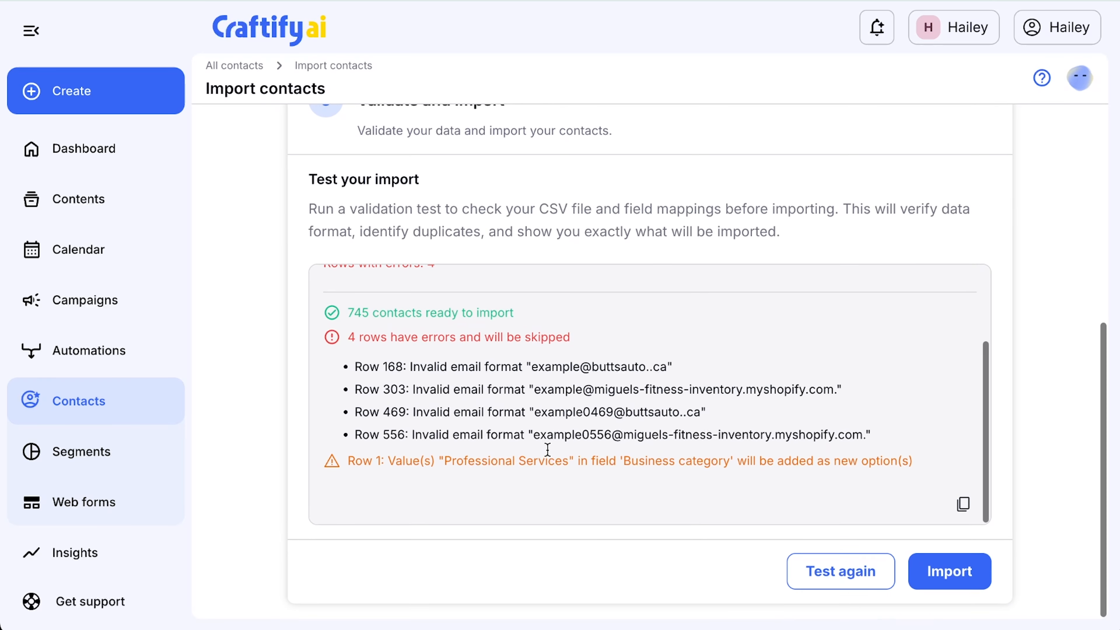
{"action": "left_click", "coordinate": [964, 588]}
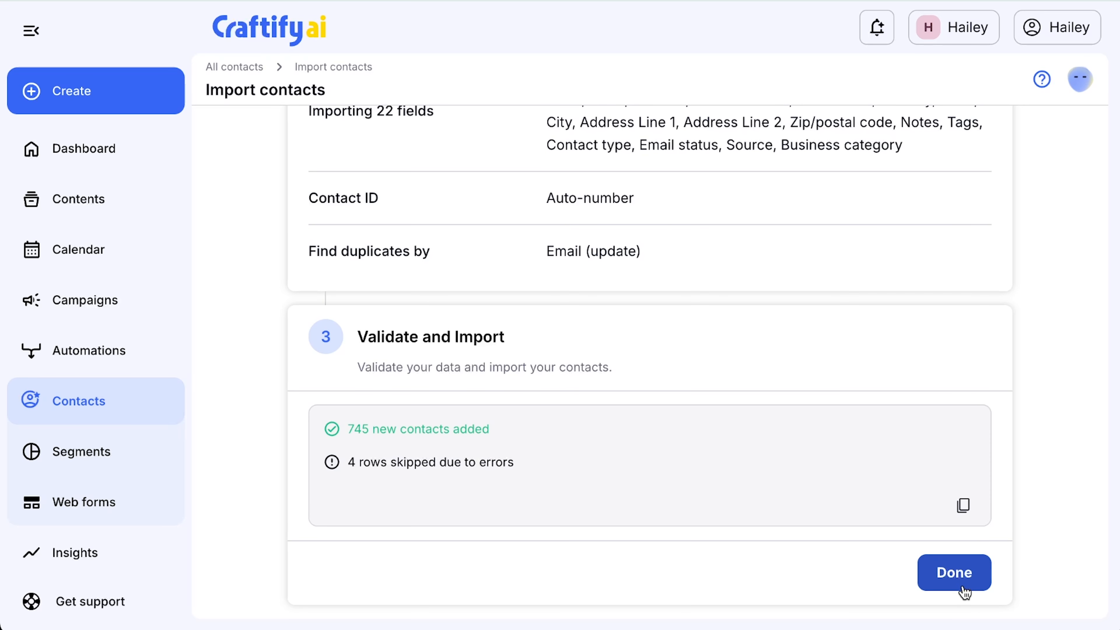
{"action": "left_click", "coordinate": [964, 588]}
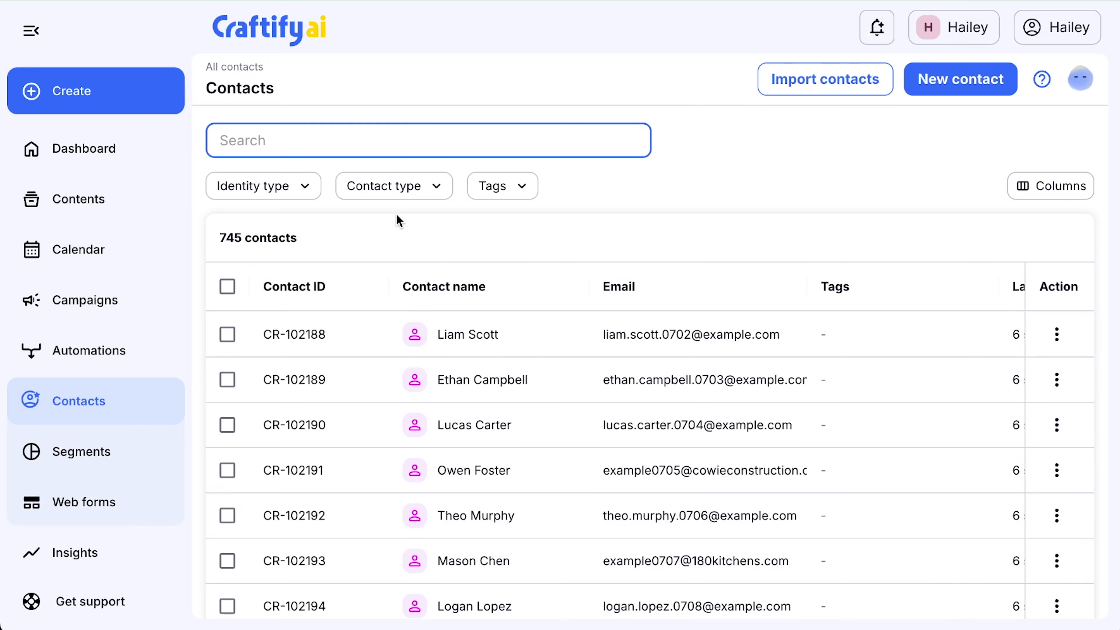
Step: Look through the imported contacts list and open the profile of the first contact in it
{"action": "scroll", "coordinate": [351, 457], "scroll_direction": "down", "scroll_amount": 3}
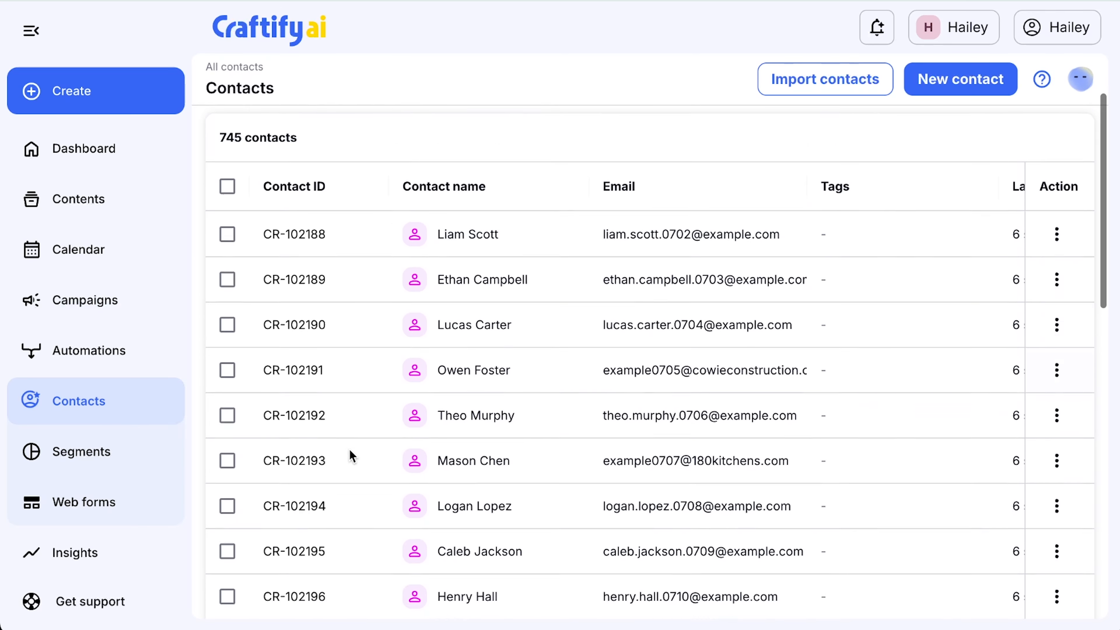
{"action": "scroll", "coordinate": [349, 449], "scroll_direction": "down", "scroll_amount": 3}
{"action": "scroll", "coordinate": [350, 450], "scroll_direction": "up", "scroll_amount": 5}
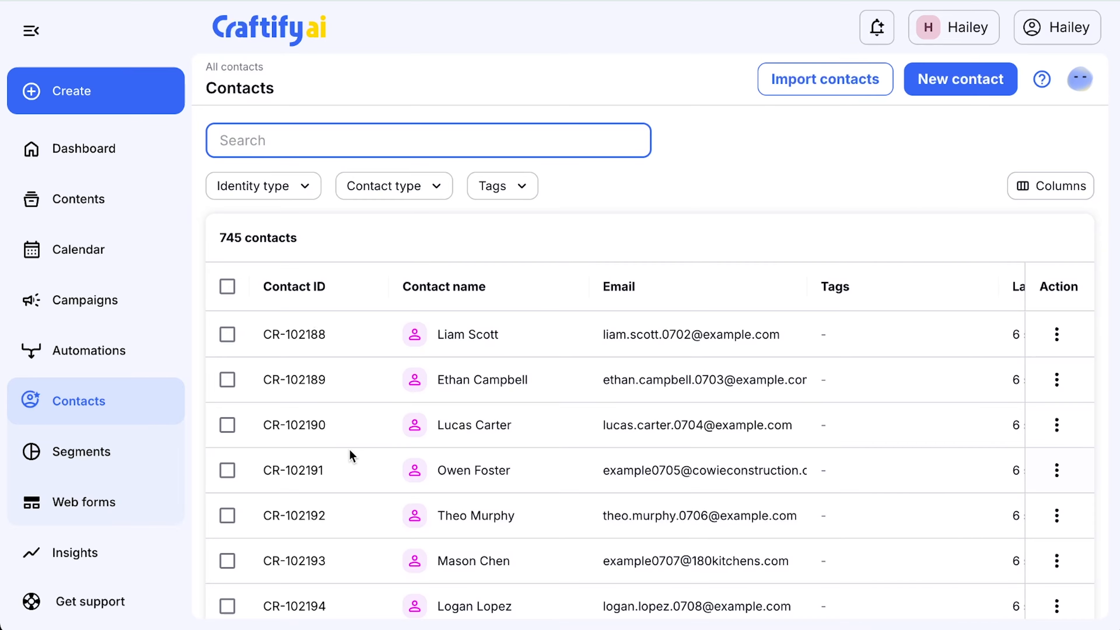
{"action": "left_click", "coordinate": [309, 344]}
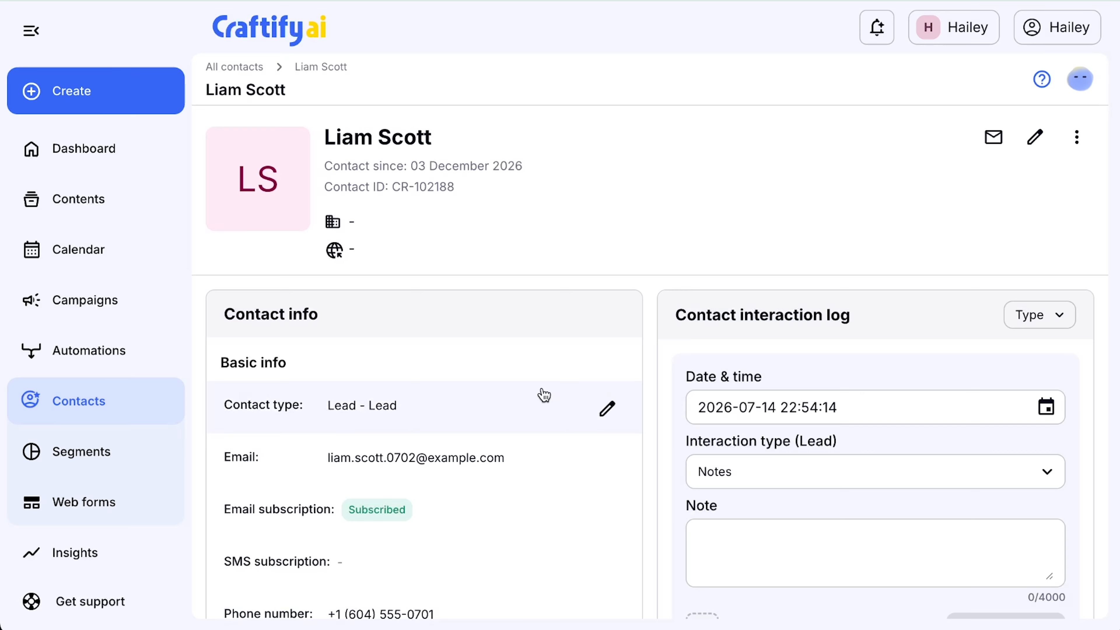
Step: Review the contact's imported details and set the Business category custom field in the Default Group to HVAC
{"action": "scroll", "coordinate": [543, 393], "scroll_direction": "down", "scroll_amount": 4}
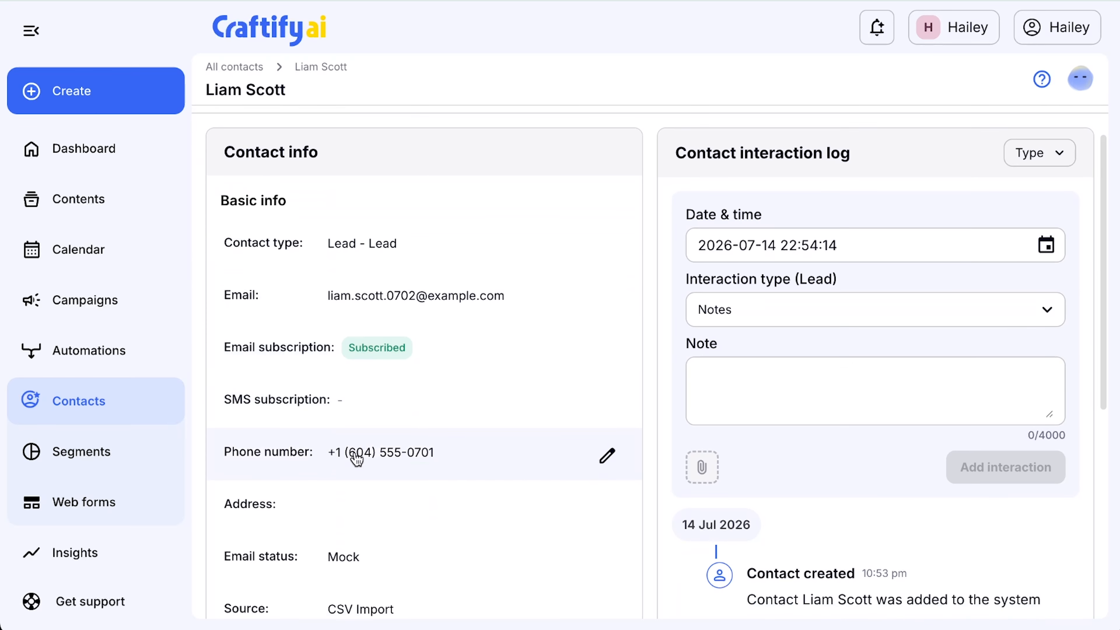
{"action": "scroll", "coordinate": [406, 557], "scroll_direction": "down", "scroll_amount": 3}
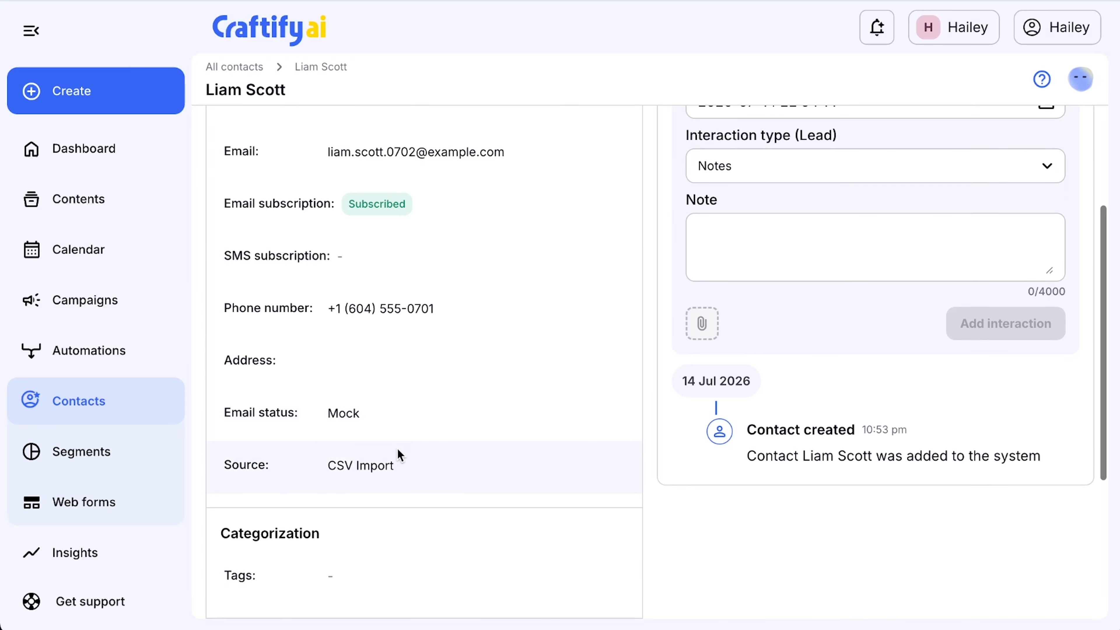
{"action": "scroll", "coordinate": [398, 448], "scroll_direction": "down", "scroll_amount": 4}
{"action": "scroll", "coordinate": [397, 448], "scroll_direction": "down", "scroll_amount": 2}
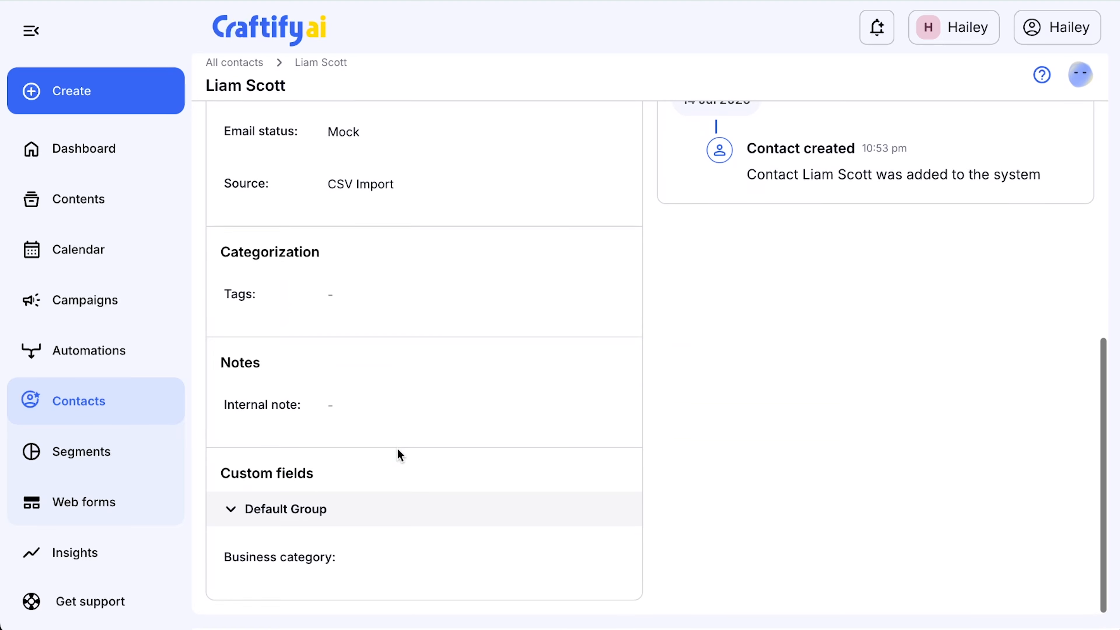
{"action": "left_click", "coordinate": [361, 580]}
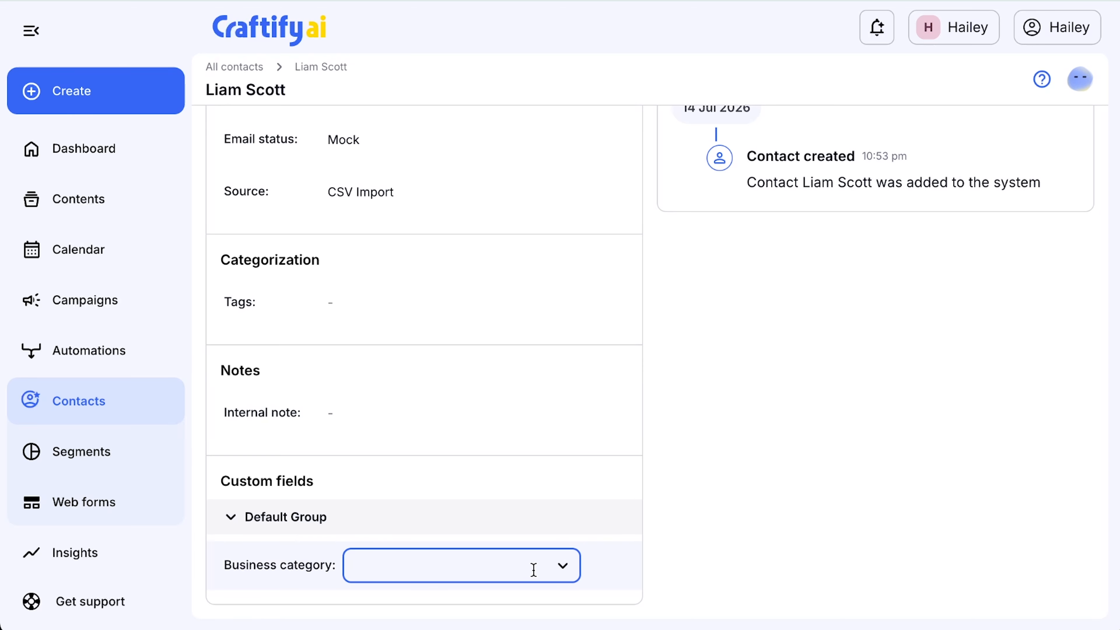
{"action": "left_click", "coordinate": [566, 573]}
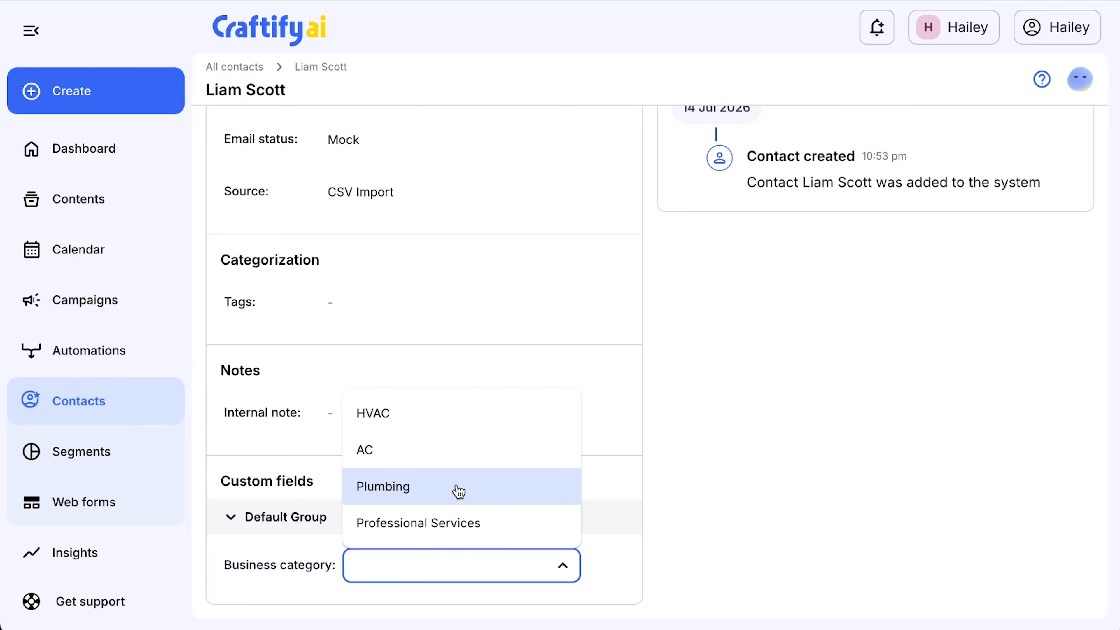
{"action": "left_click", "coordinate": [432, 424]}
{"action": "scroll", "coordinate": [673, 372], "scroll_direction": "up", "scroll_amount": 10}
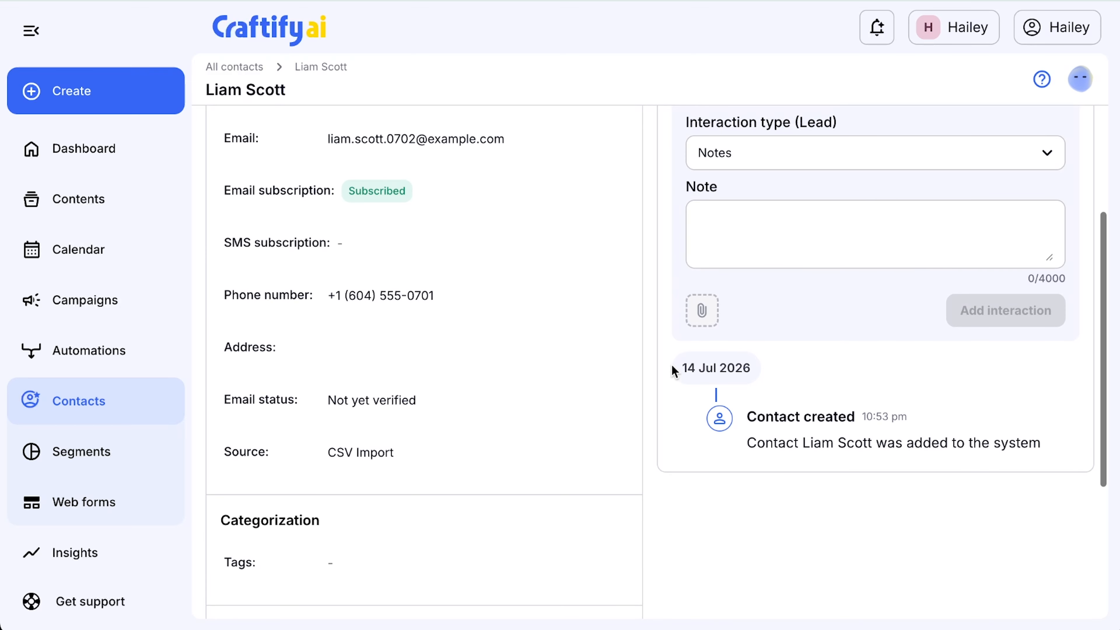
{"action": "scroll", "coordinate": [672, 365], "scroll_direction": "up", "scroll_amount": 2}
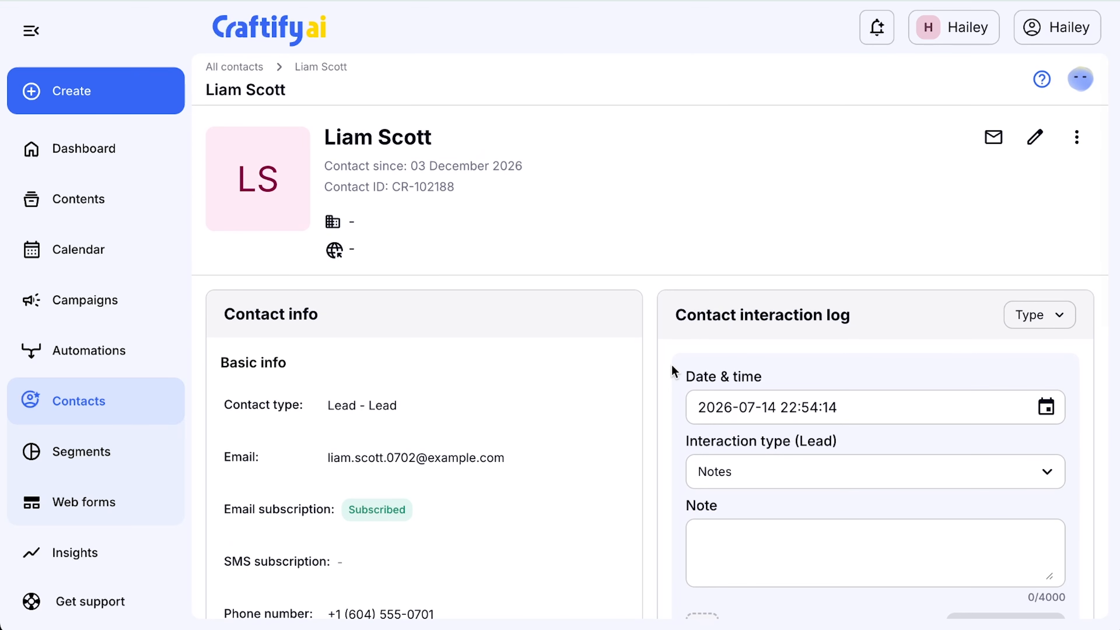